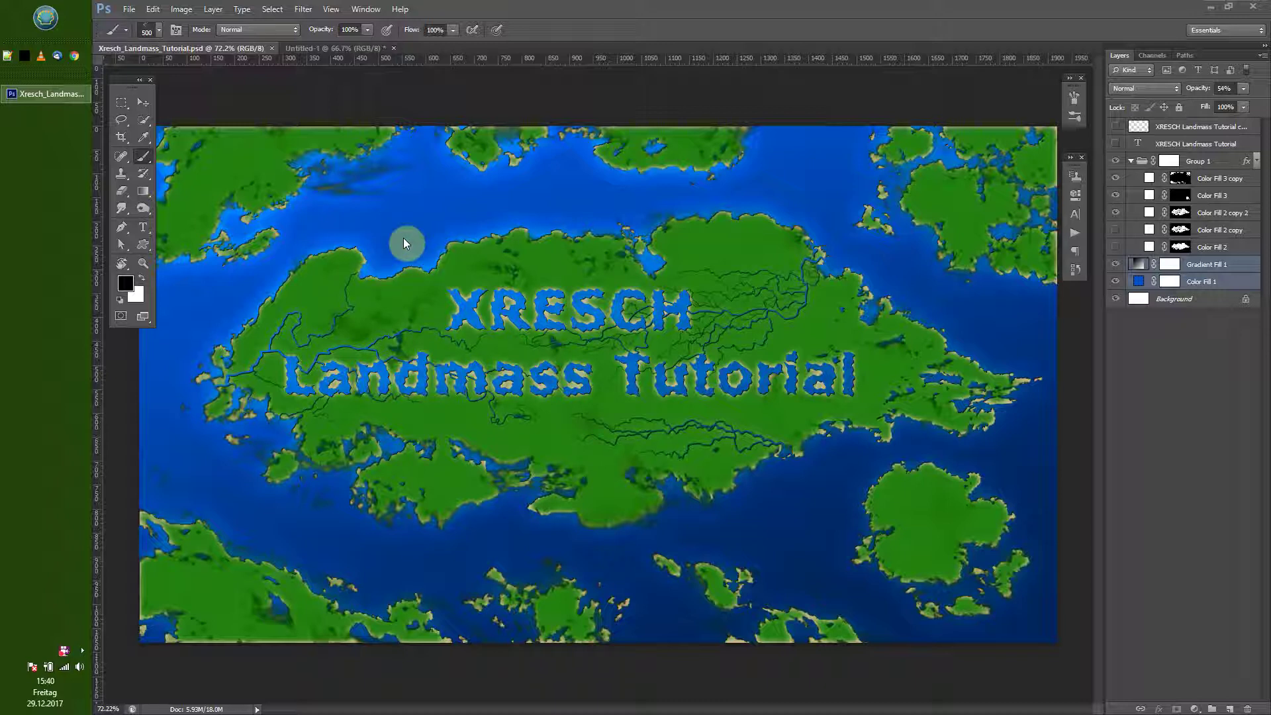
# Step: In the untitled document, add a Solid Color fill layer in a saturated blue with a hue of 213°
pyautogui.click(329, 50)
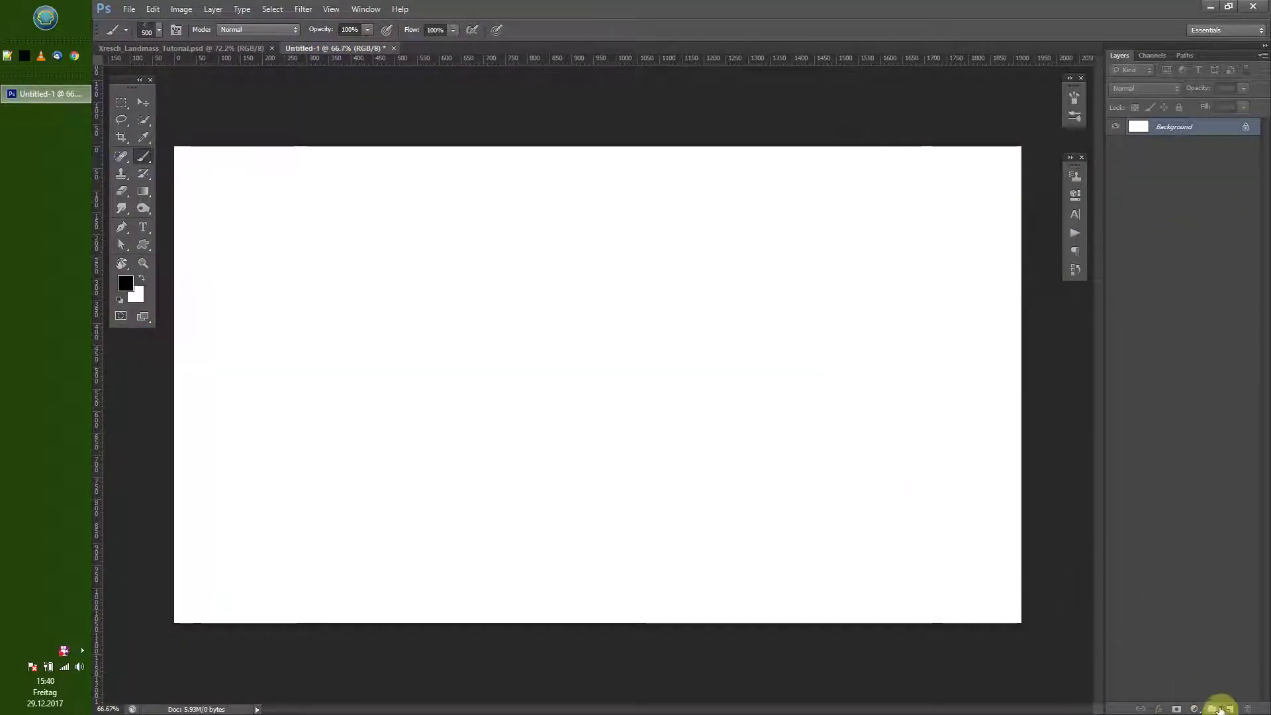
pyautogui.click(1194, 709)
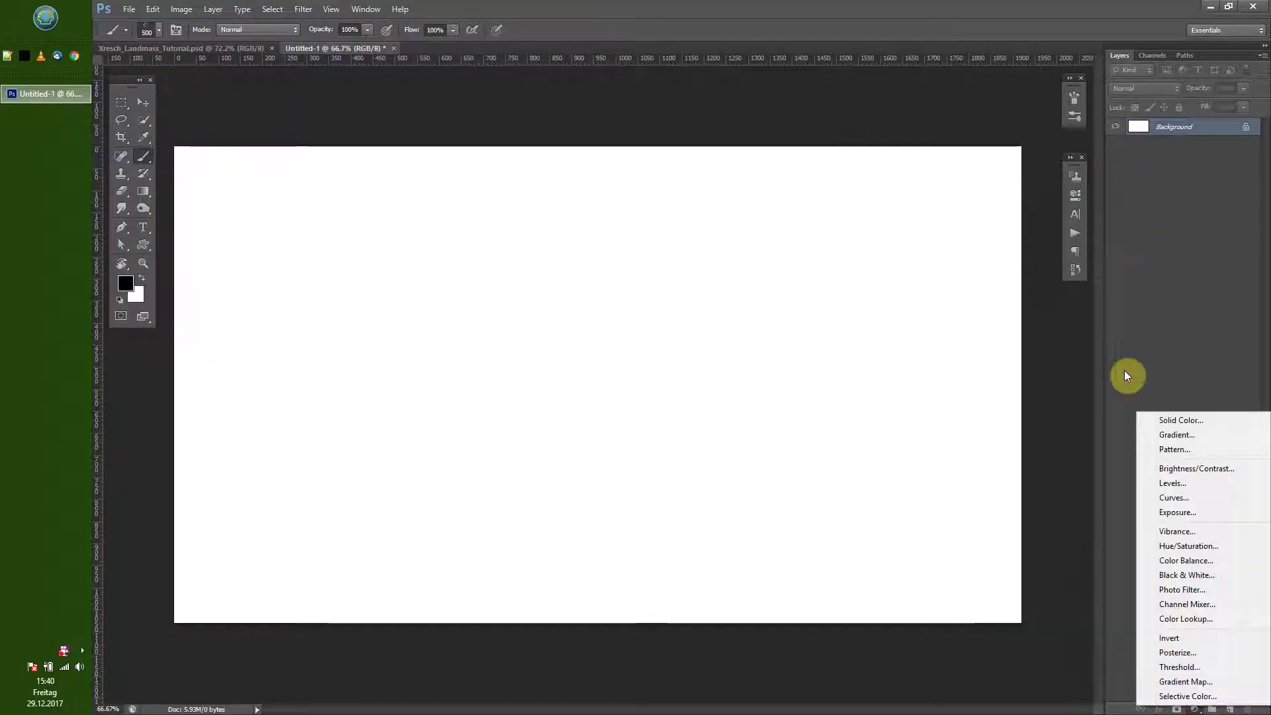
pyautogui.click(1150, 420)
pyautogui.moveTo(1059, 324)
pyautogui.mouseDown()
pyautogui.moveTo(984, 312)
pyautogui.moveTo(1067, 318)
pyautogui.moveTo(1058, 308)
pyautogui.mouseUp()
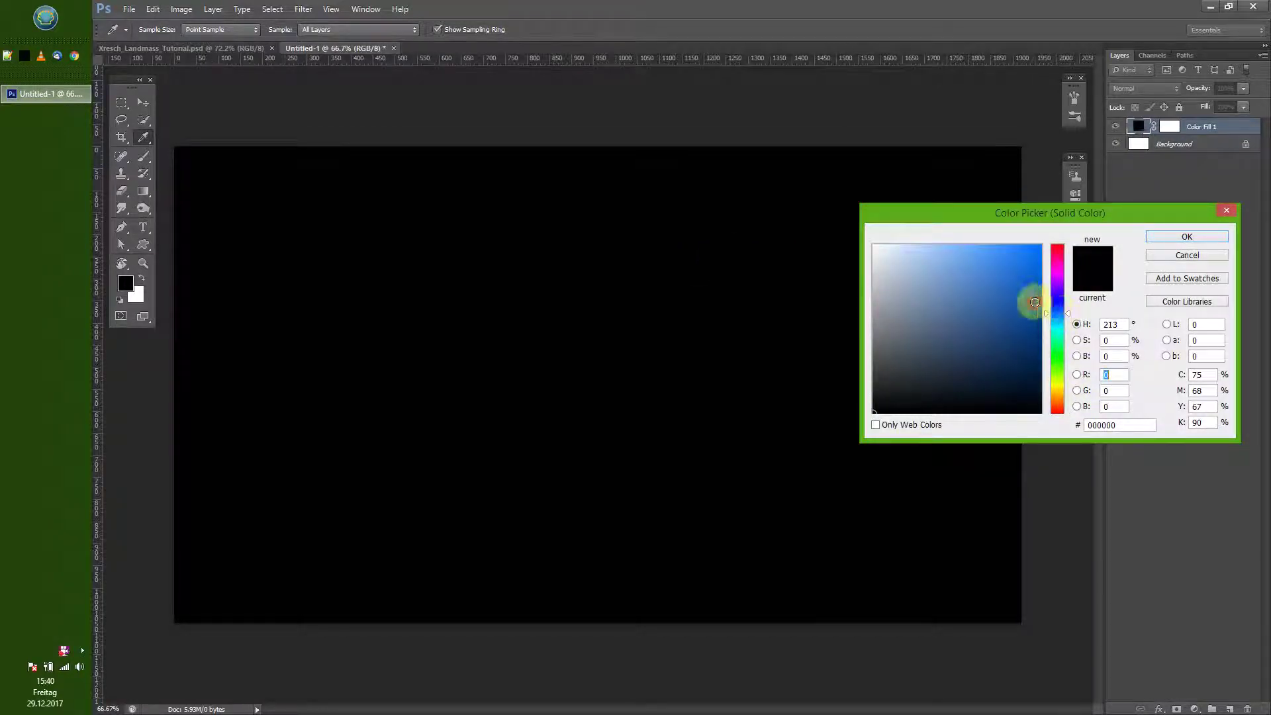
pyautogui.click(1040, 303)
pyautogui.click(1040, 296)
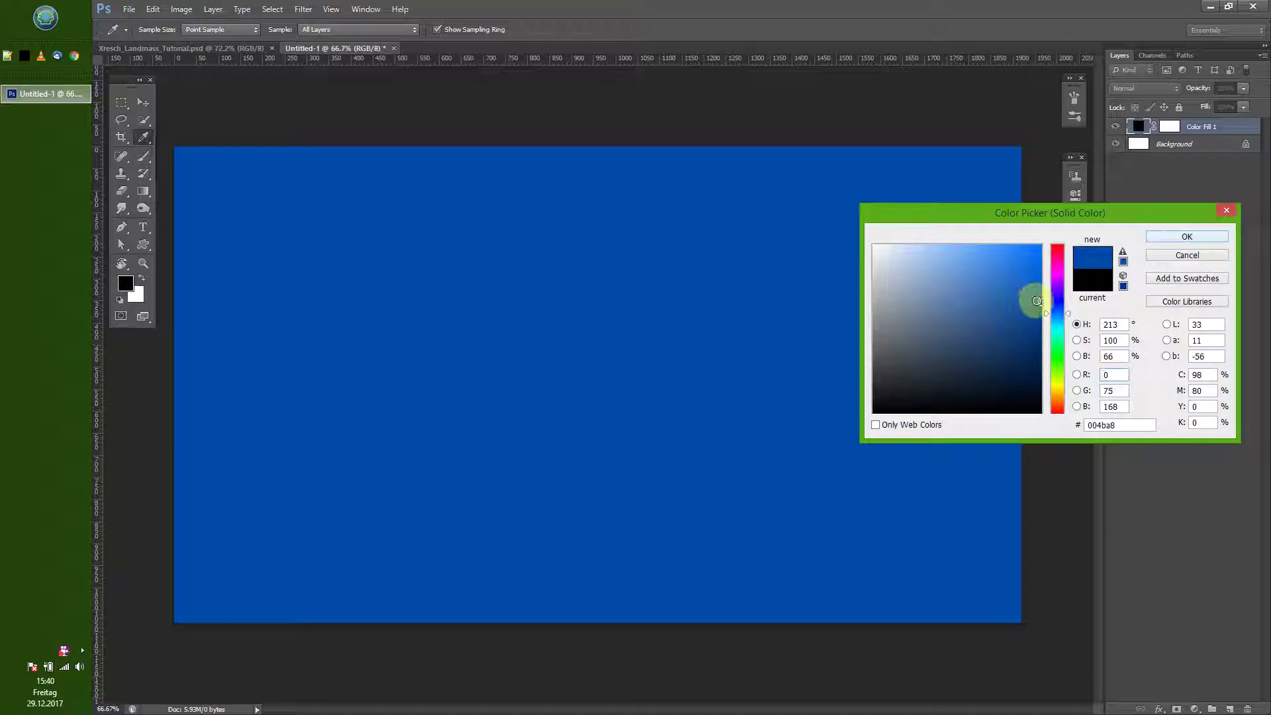
pyautogui.click(1180, 239)
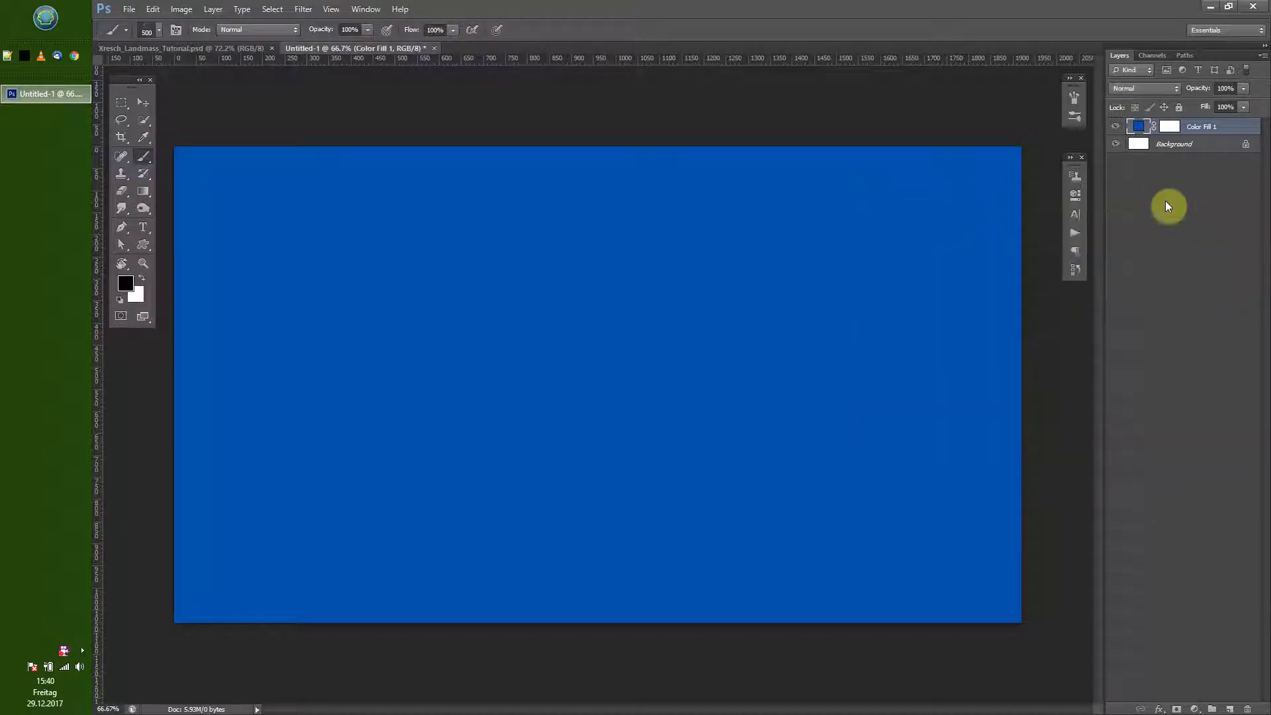
# Step: Add a linear black-to-transparent Gradient fill layer angled at about 112° and lower the layer's opacity to 26%
pyautogui.click(1195, 709)
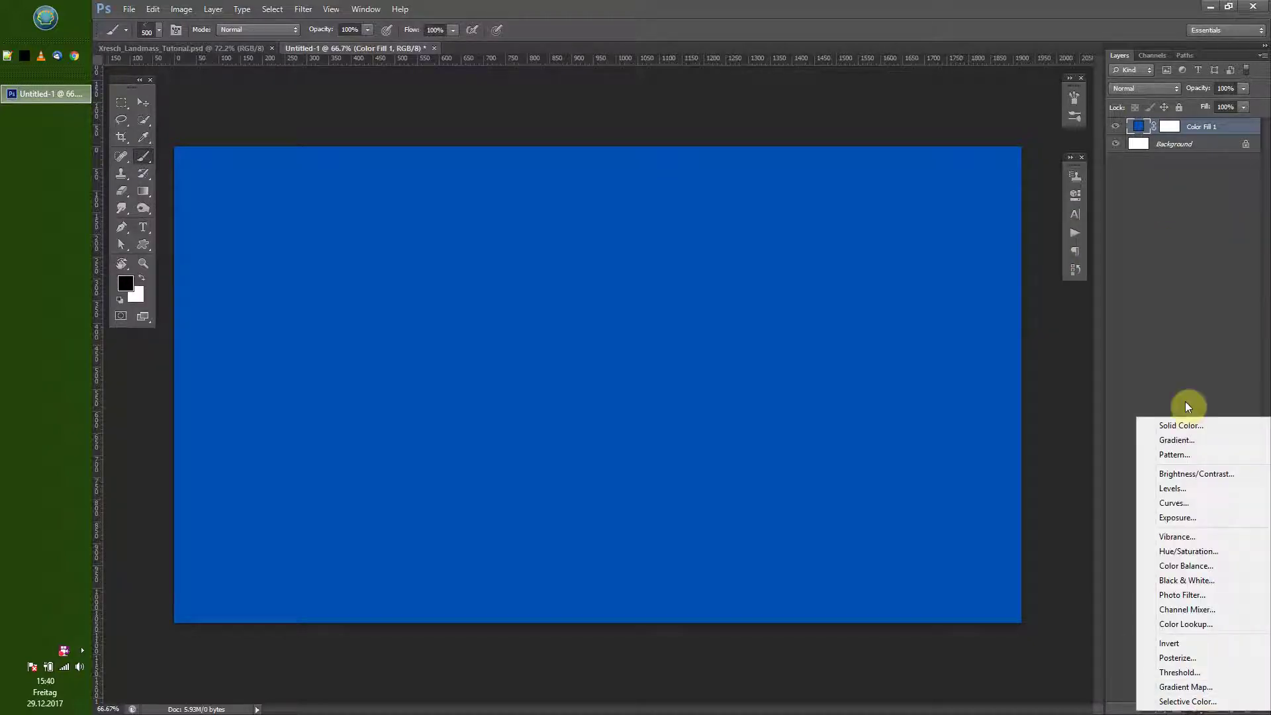
pyautogui.click(1178, 440)
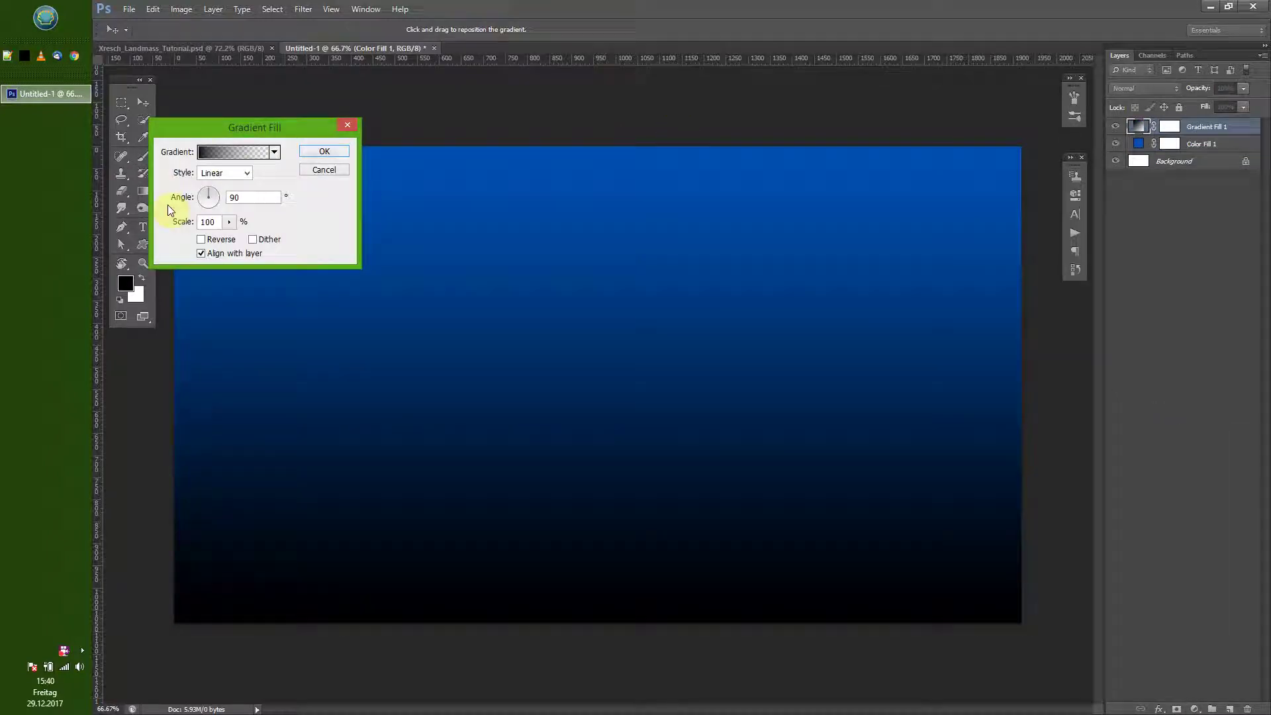
pyautogui.click(206, 194)
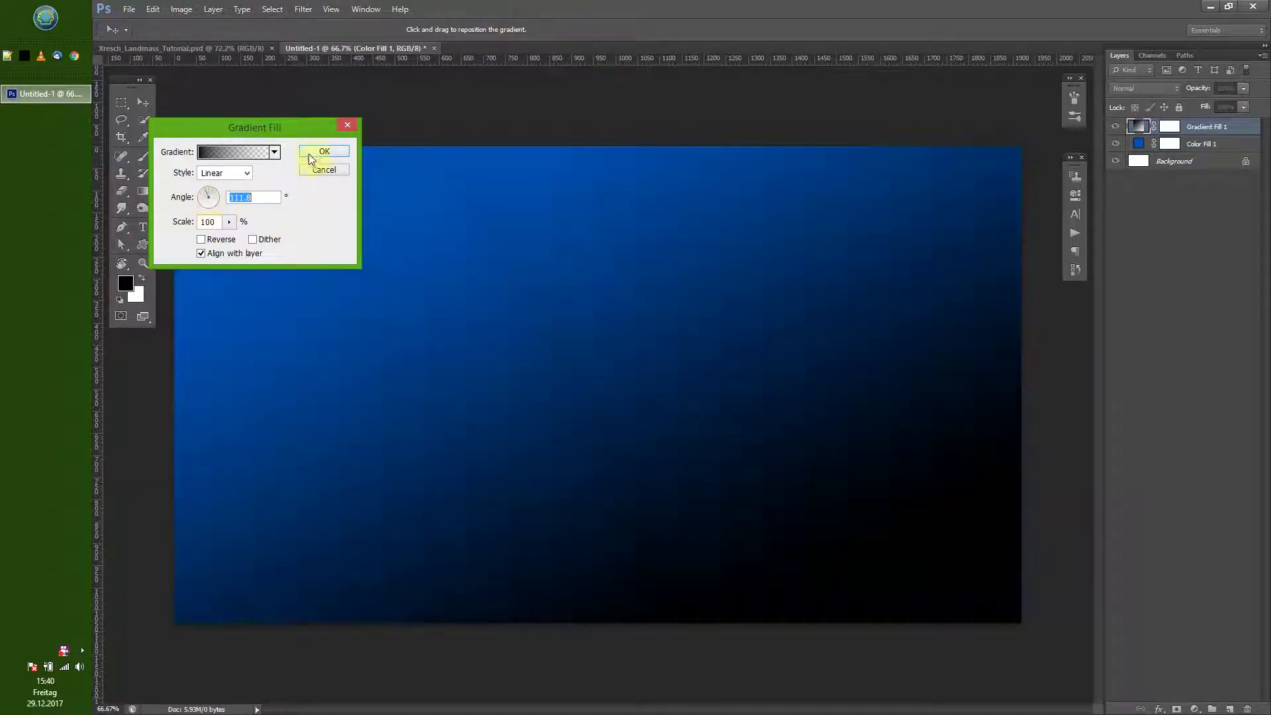
pyautogui.click(325, 152)
pyautogui.moveTo(1194, 94); pyautogui.dragTo(1151, 98)
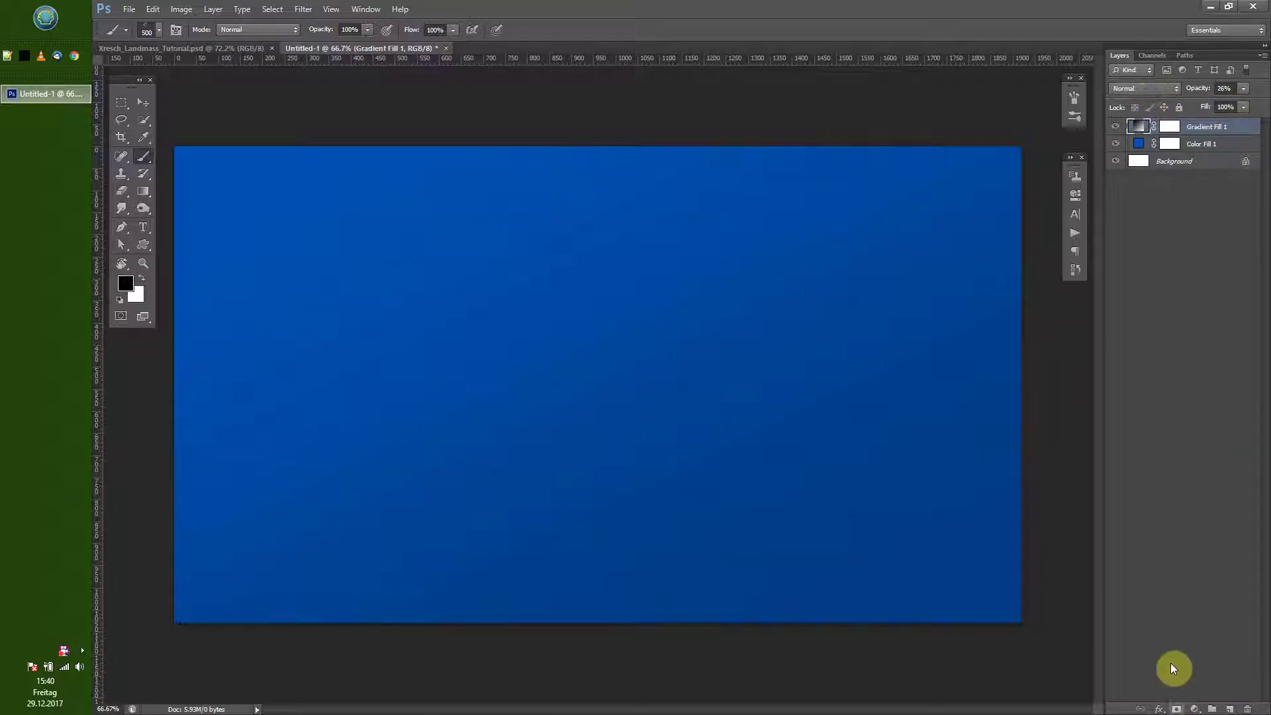
# Step: Add a white Solid Color fill layer above the gradient and invert its layer mask to black
pyautogui.click(1195, 709)
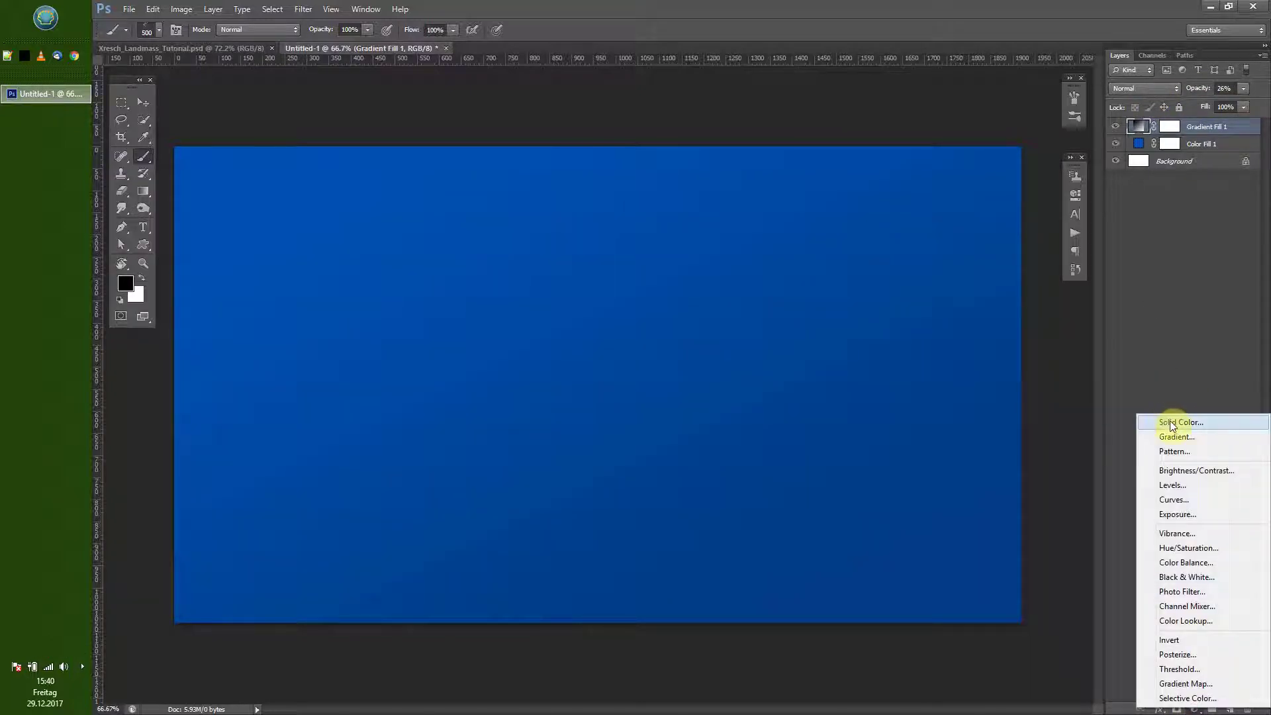
pyautogui.click(1170, 424)
pyautogui.moveTo(907, 278); pyautogui.dragTo(801, 192)
pyautogui.press('b')
pyautogui.click(1160, 236)
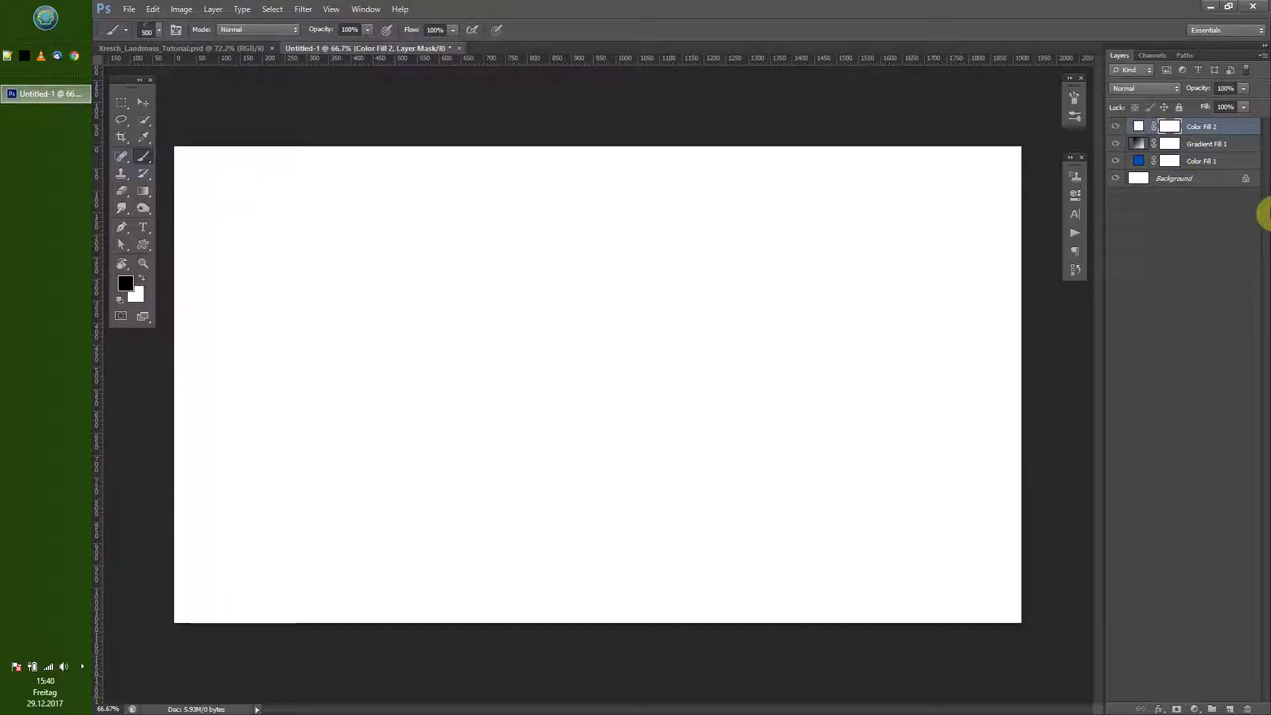
pyautogui.hotkey('ctrl', 'i')
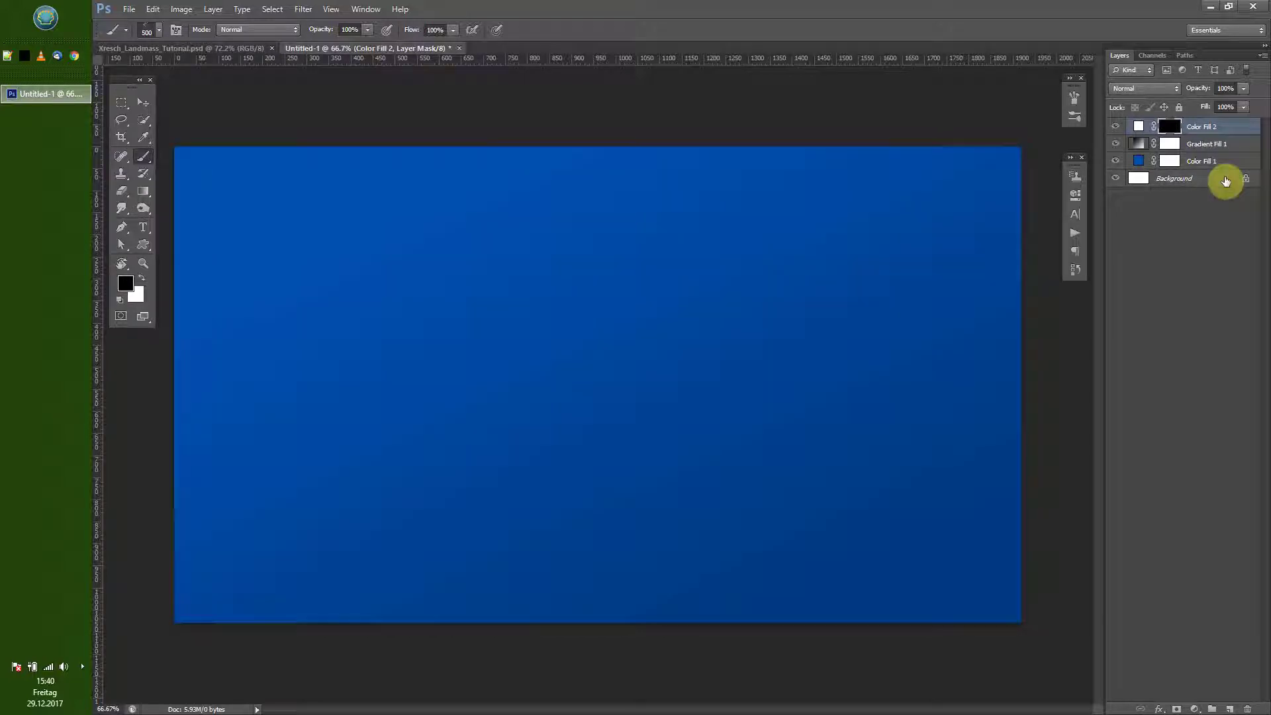
# Step: Paint a white cloud shape across the canvas centre on the Color Fill 2 mask, using the 2400 px cloud brush reduced to 1200 px
pyautogui.click(159, 30)
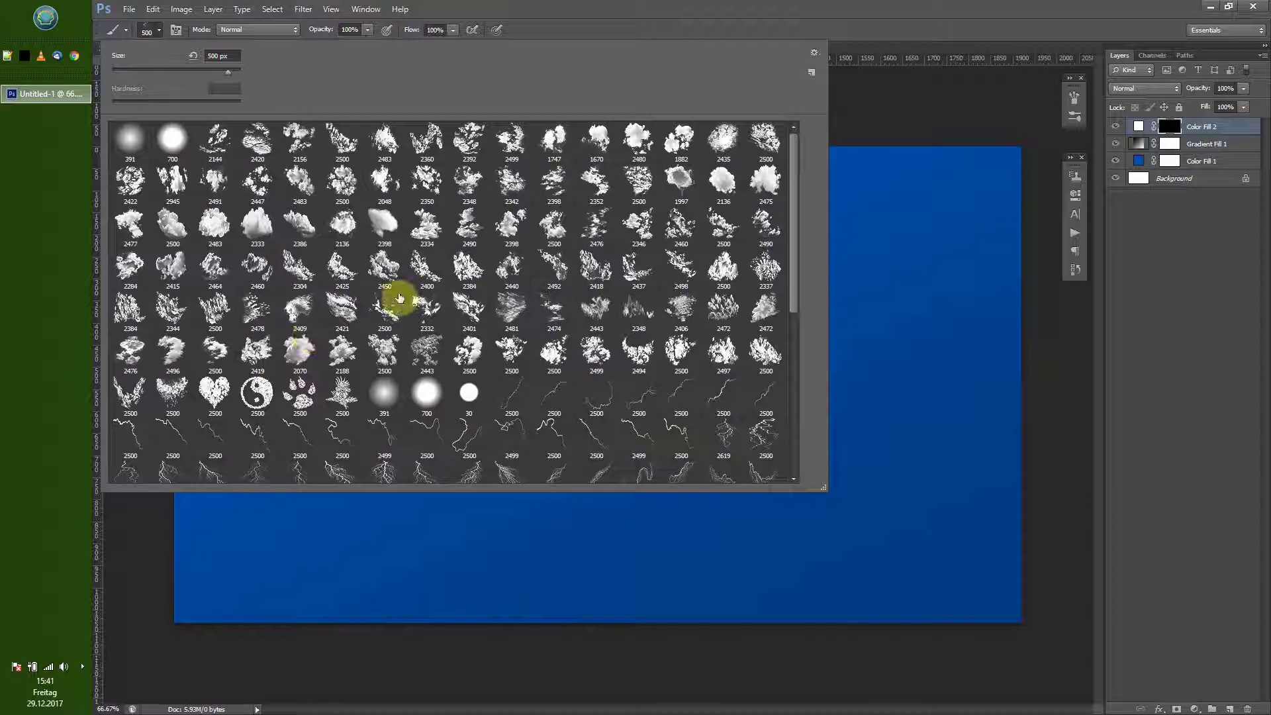
pyautogui.click(427, 267)
pyautogui.click(526, 523)
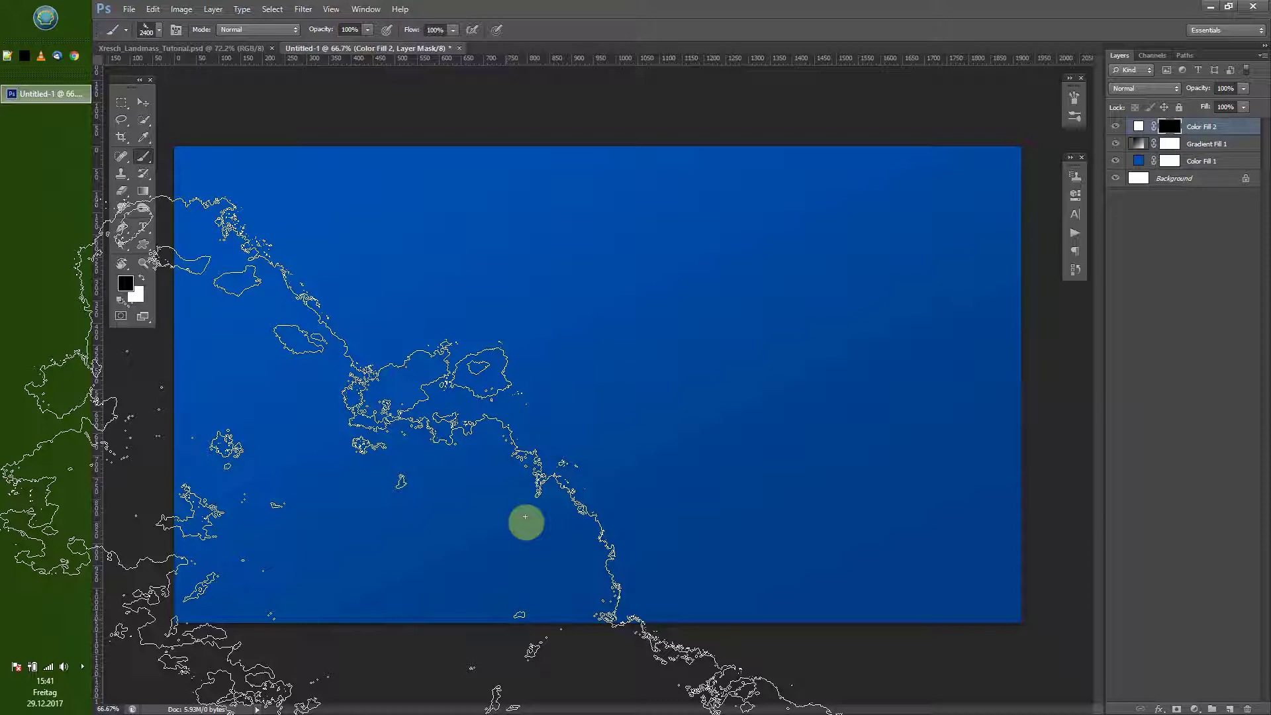
pyautogui.press('x')
pyautogui.press('[')
pyautogui.press('[')
pyautogui.press('[')
pyautogui.press('[')
pyautogui.press('[')
pyautogui.press('[')
pyautogui.press('[')
pyautogui.press('[')
pyautogui.press('[')
pyautogui.press('[')
pyautogui.press('[')
pyautogui.press('[')
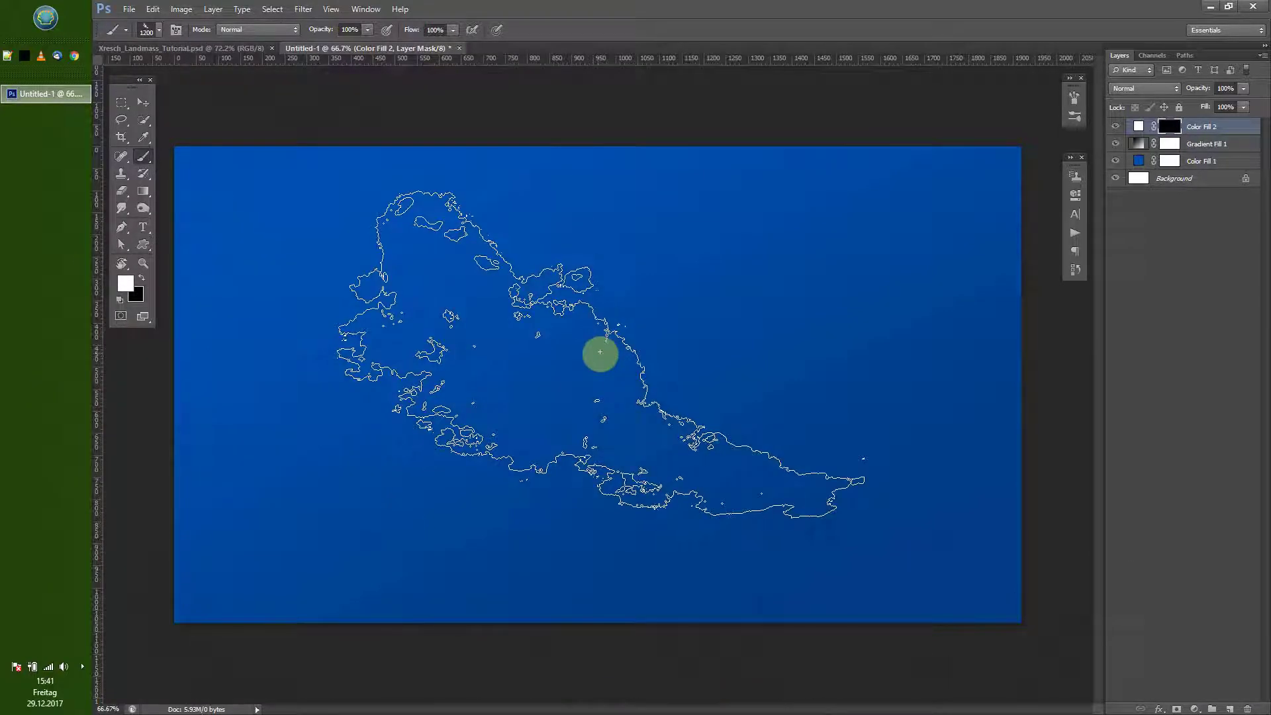
pyautogui.moveTo(600, 351); pyautogui.dragTo(596, 355)
pyautogui.moveTo(834, 493)
pyautogui.mouseDown()
pyautogui.moveTo(525, 347)
pyautogui.moveTo(580, 361)
pyautogui.mouseUp()
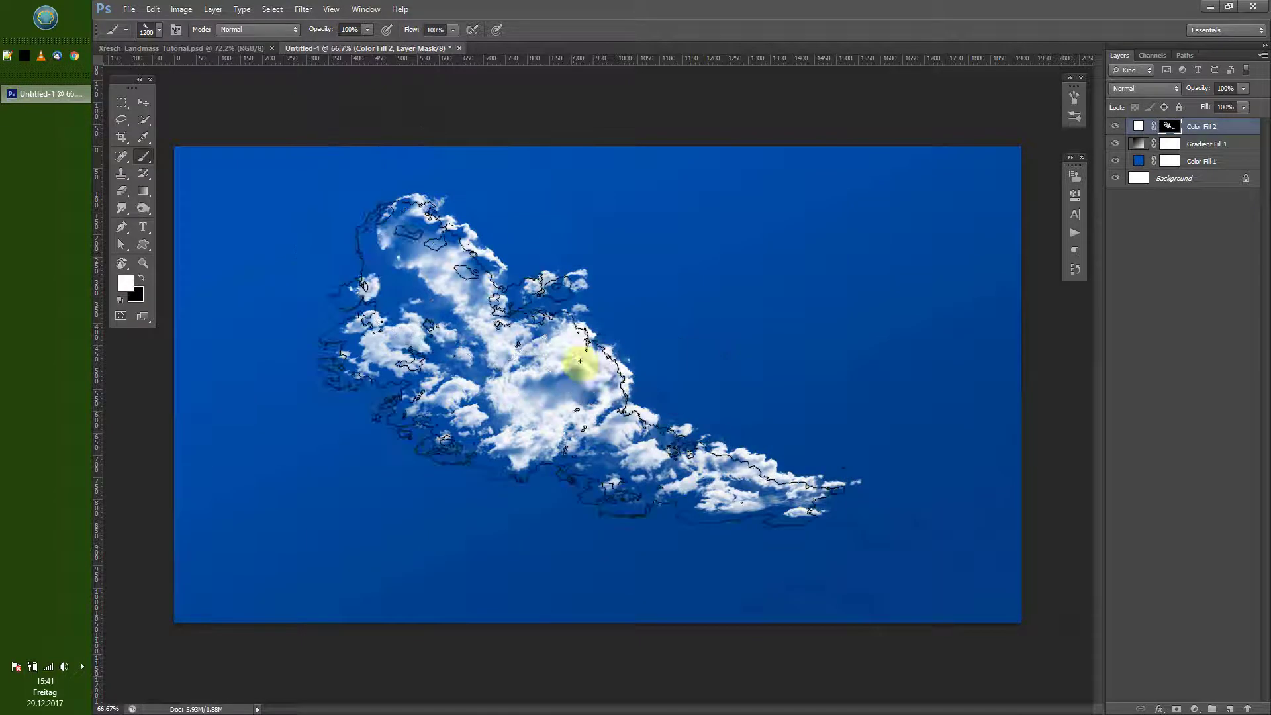
# Step: Apply the saved layer style Cloud_Landmass_04 to the Color Fill 2 layer
pyautogui.click(1232, 128)
pyautogui.doubleClick(1233, 128)
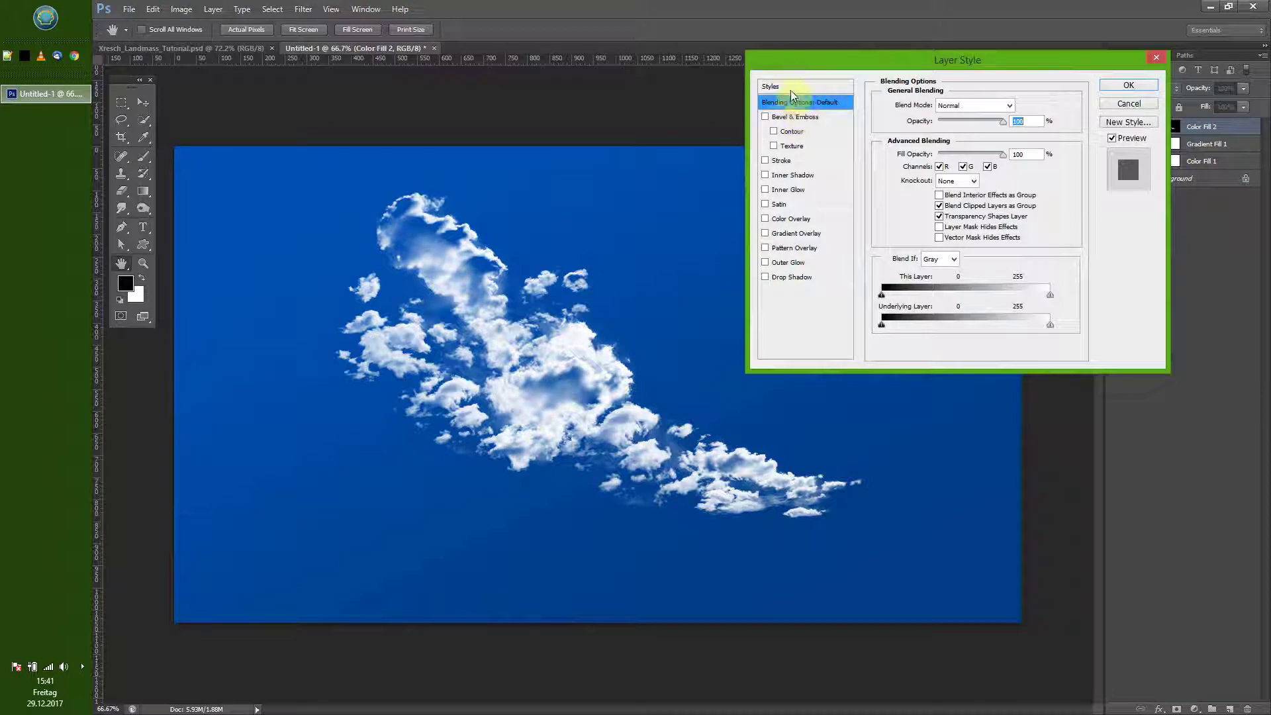
pyautogui.click(772, 90)
pyautogui.moveTo(1064, 205); pyautogui.dragTo(1062, 250)
pyautogui.click(947, 278)
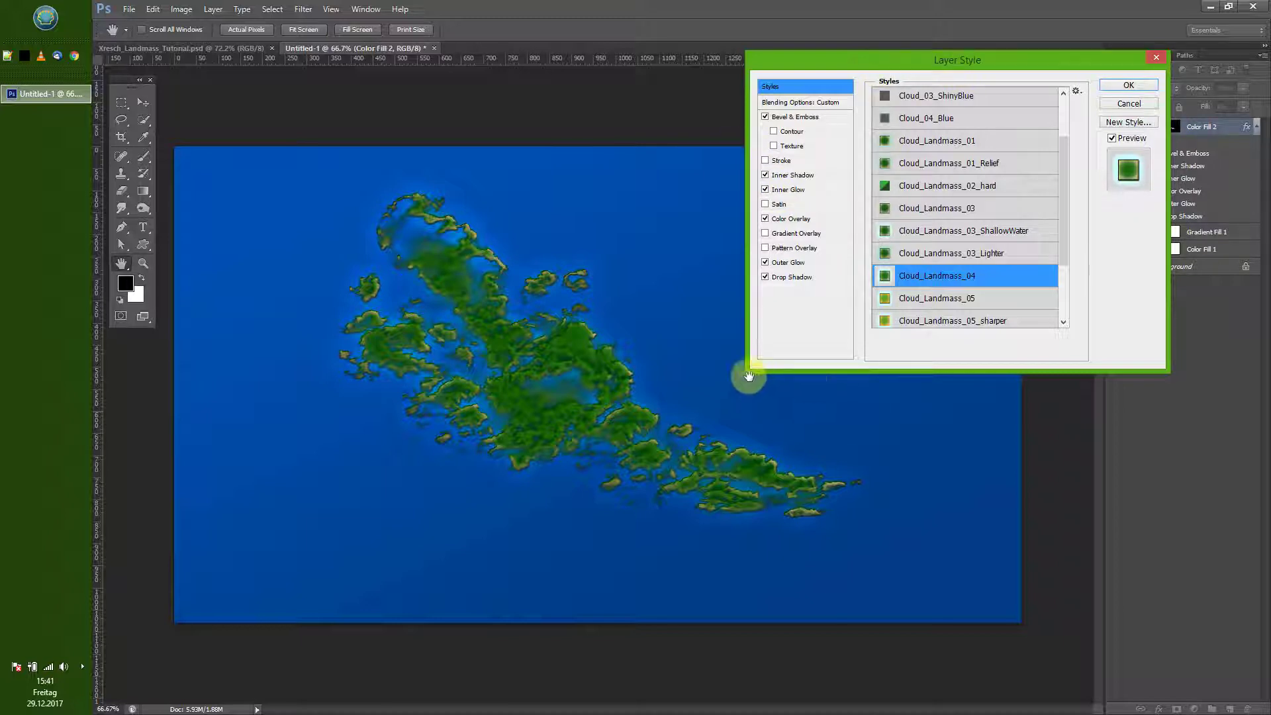
# Step: Examine the style's Bevel & Emboss settings and their effect on the landmass
pyautogui.click(785, 119)
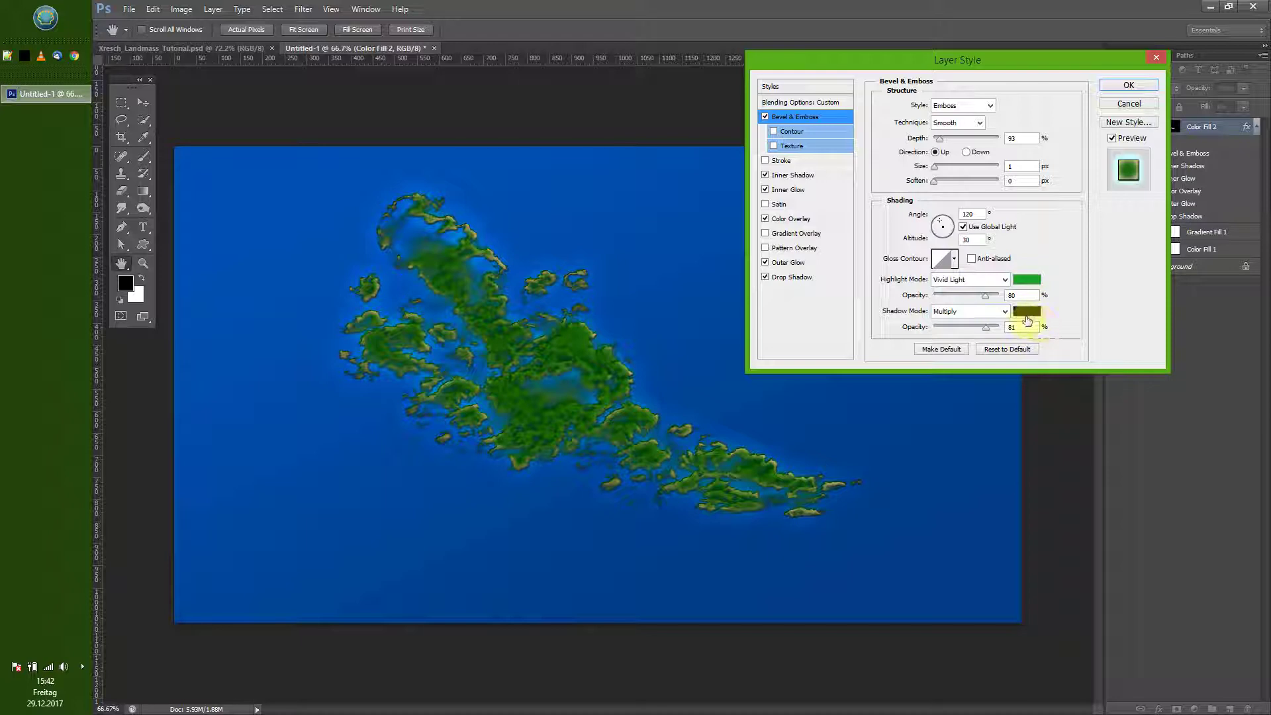
pyautogui.click(794, 176)
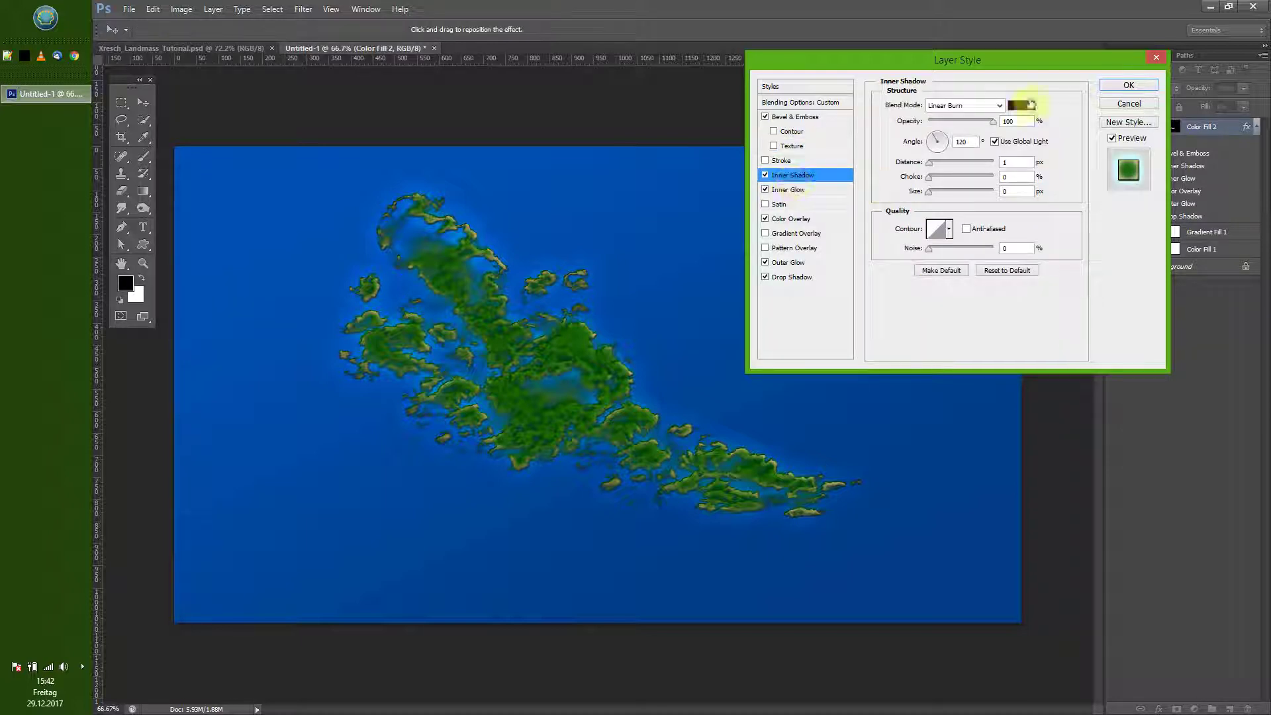
pyautogui.click(766, 119)
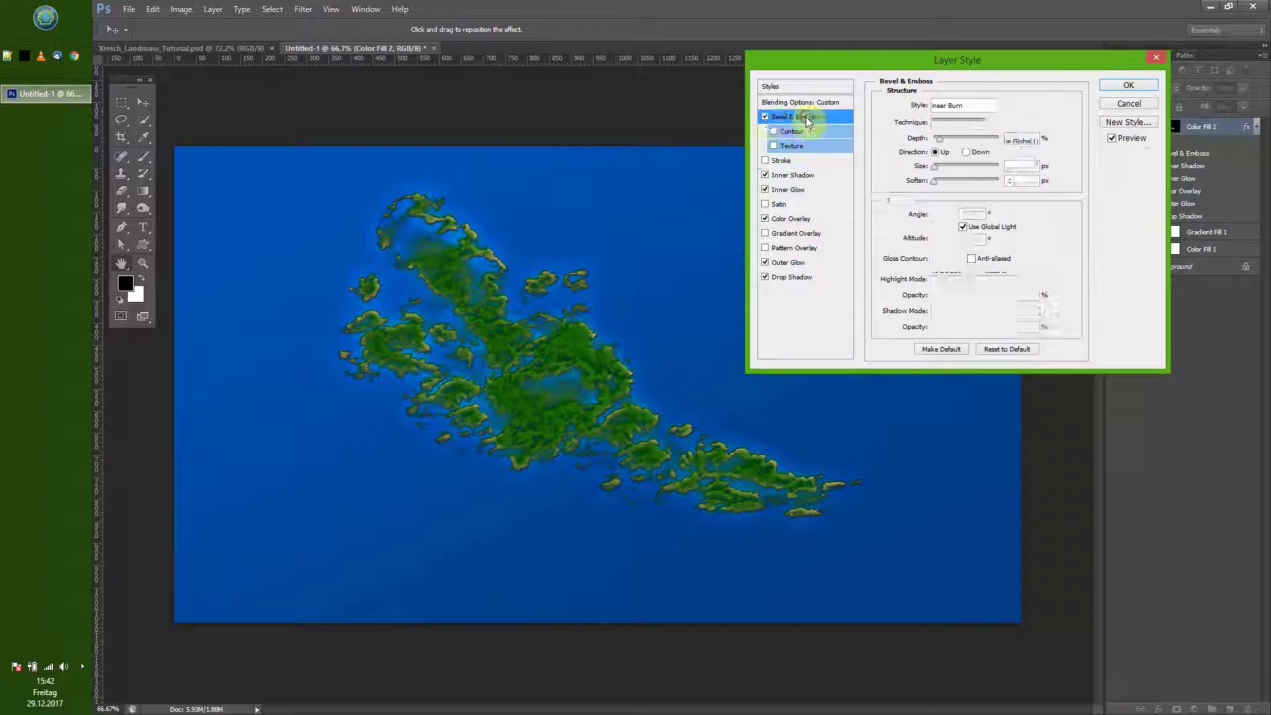
pyautogui.click(766, 117)
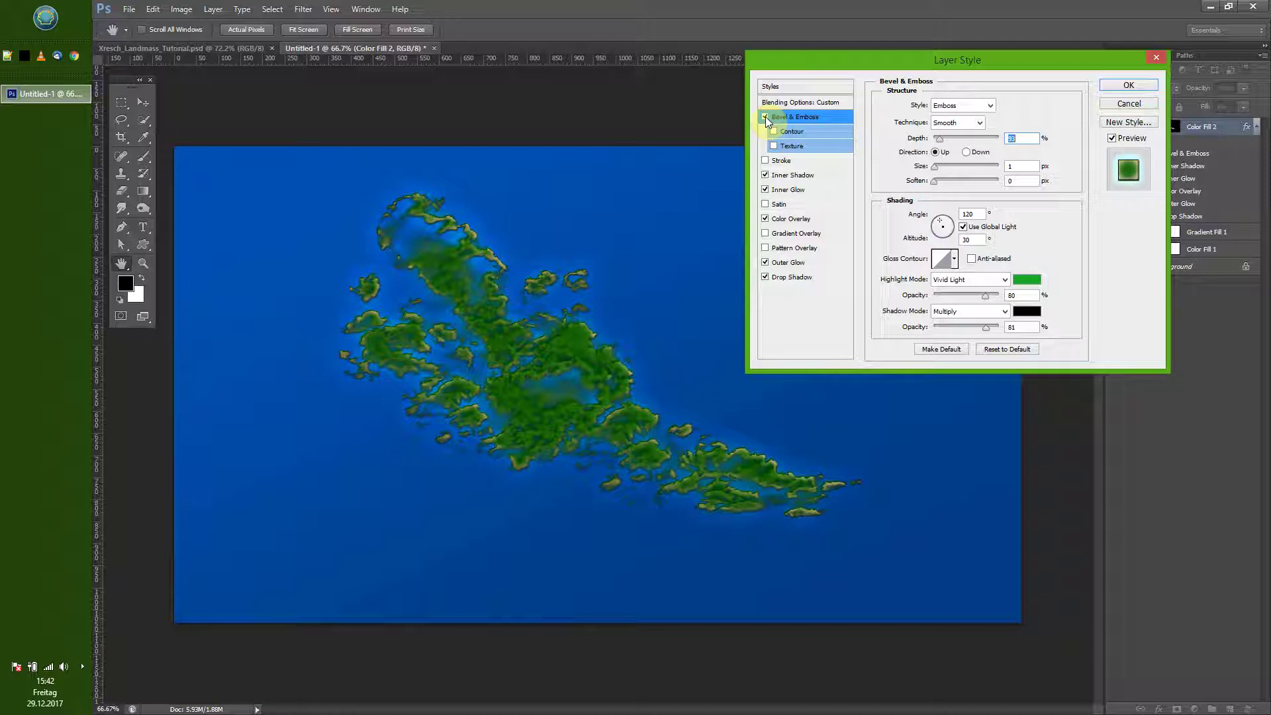
# Step: Compare the landmass with and without the Inner Shadow effect, leaving it enabled
pyautogui.click(781, 175)
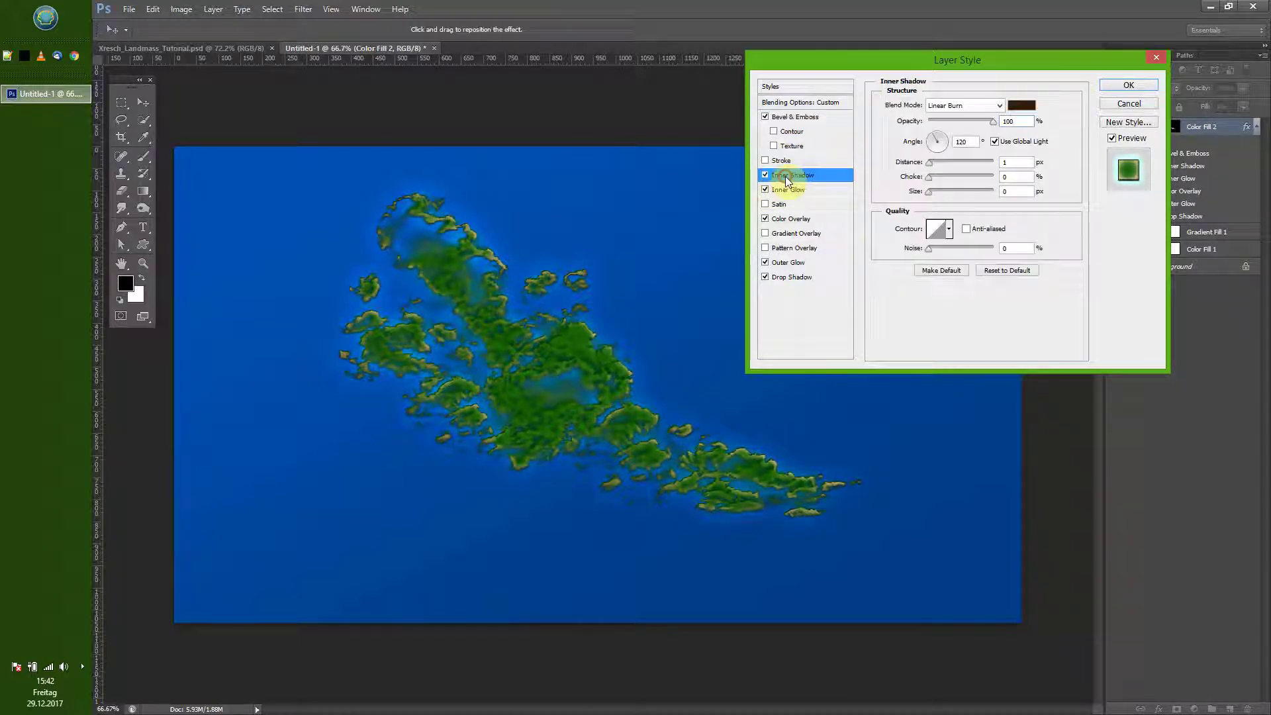
pyautogui.click(766, 175)
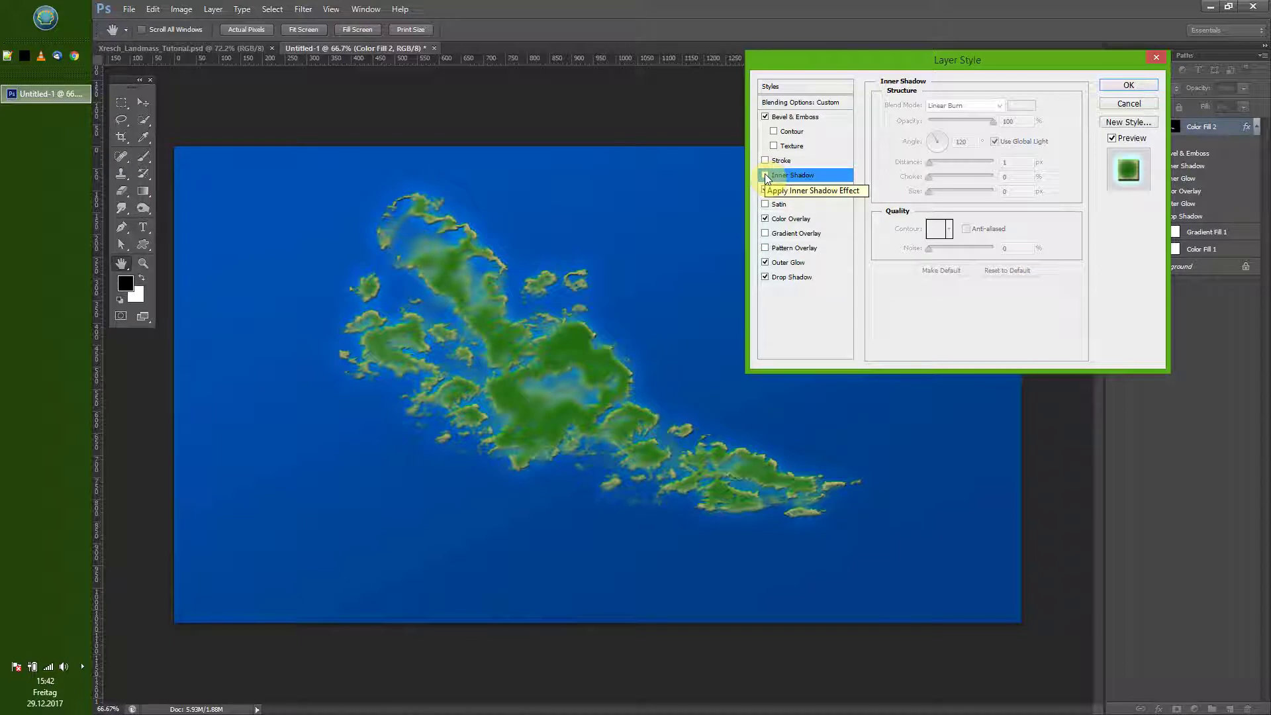
pyautogui.click(765, 176)
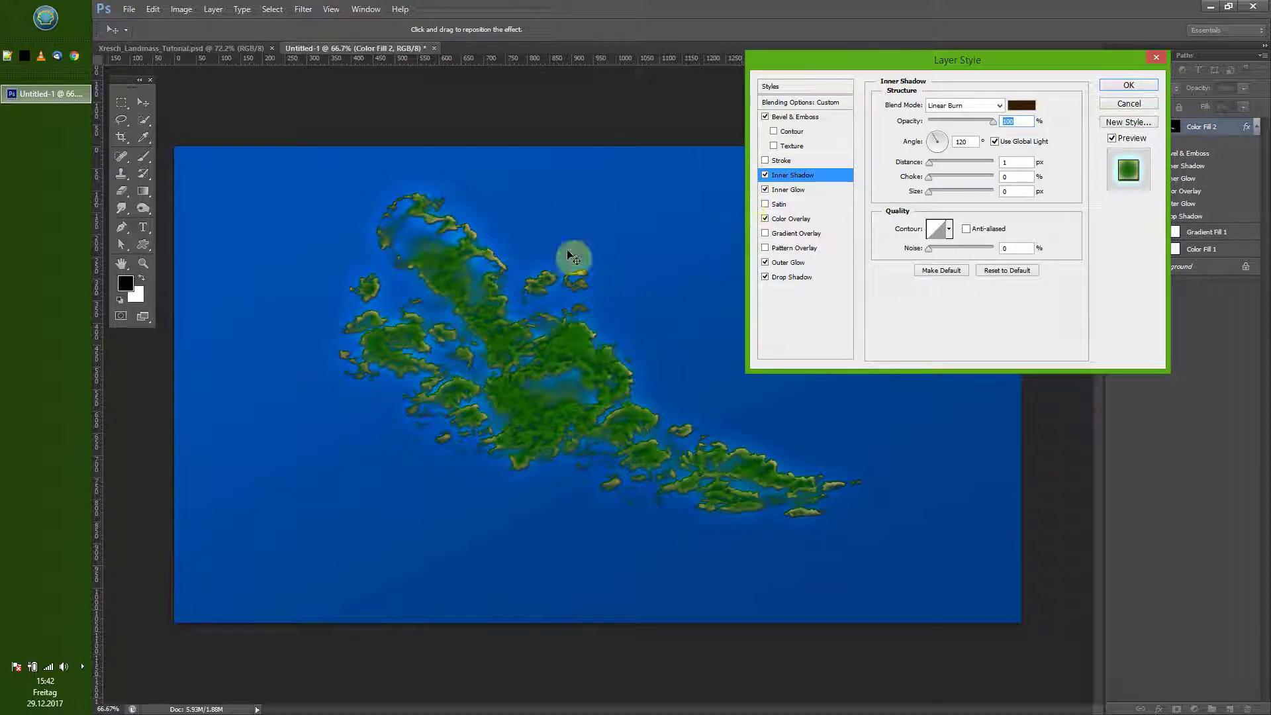
# Step: Compare the landmass coastline with and without the Inner Glow effect, leaving it enabled
pyautogui.click(790, 191)
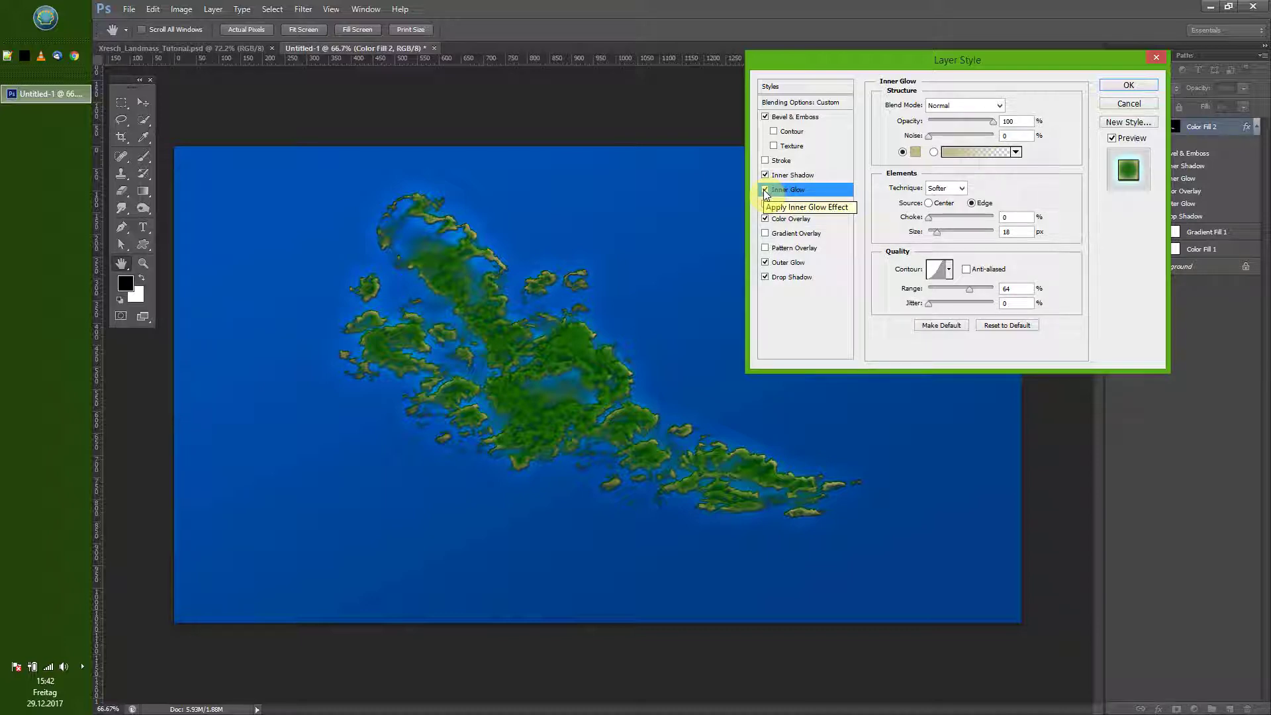
pyautogui.click(765, 190)
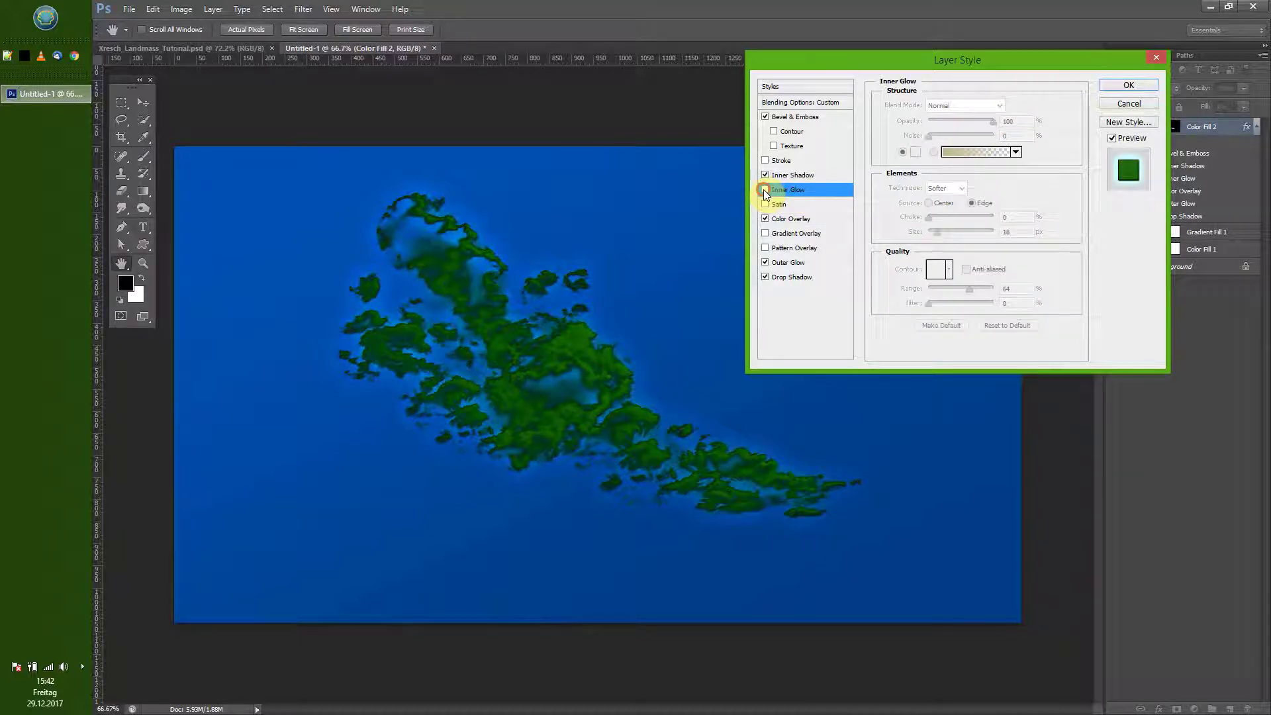
pyautogui.click(765, 190)
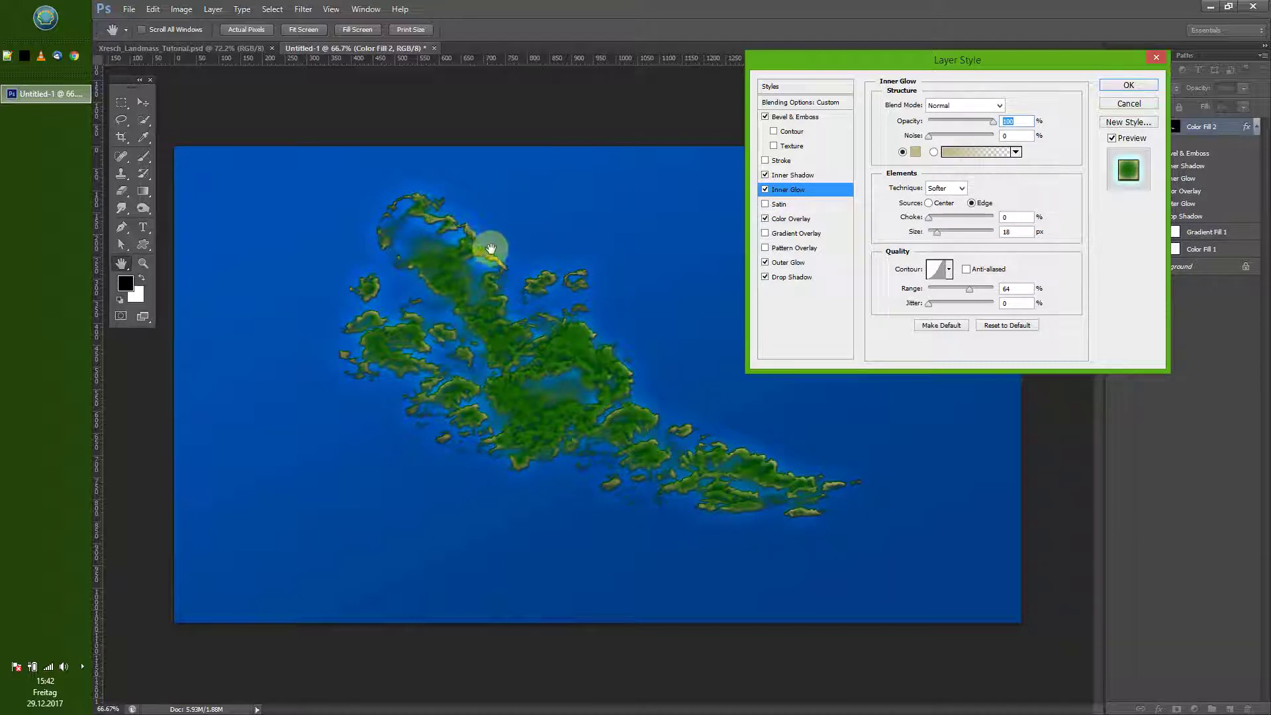
pyautogui.click(766, 191)
pyautogui.click(766, 190)
# Step: Try dark red 690f0b and brown 694d0b as the Color Overlay colour, and restore the original green
pyautogui.click(789, 220)
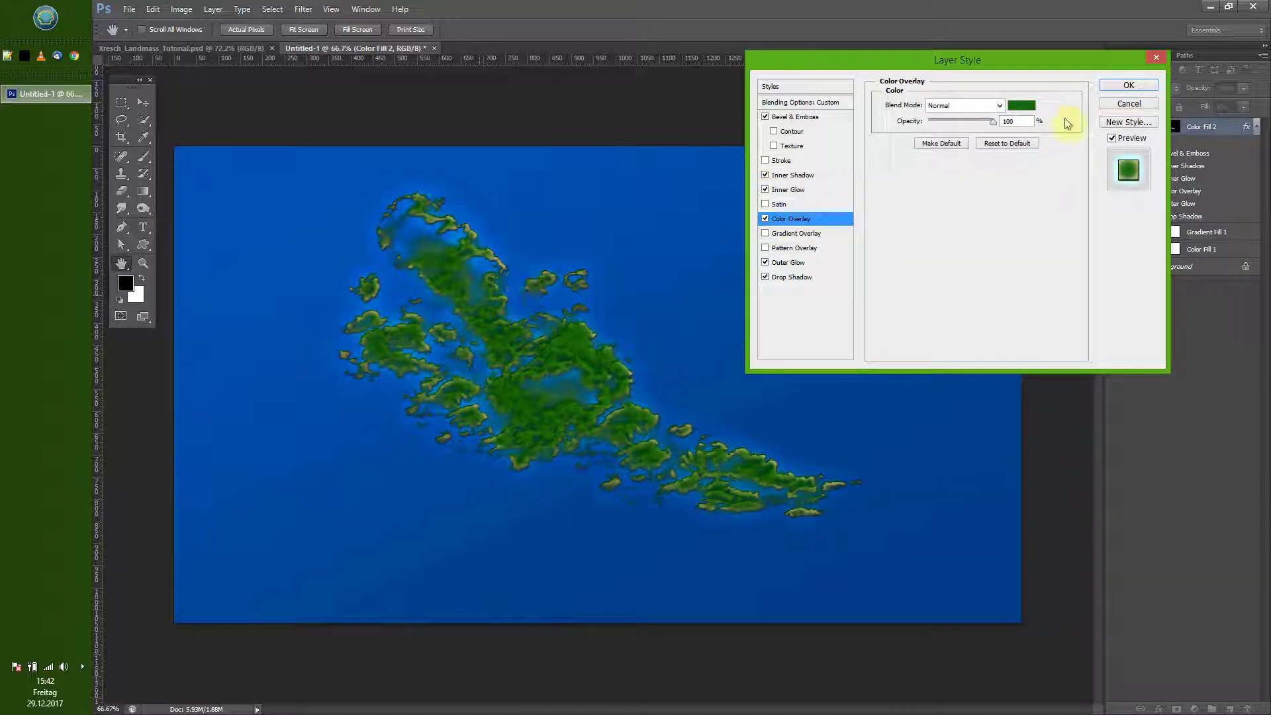
pyautogui.click(1021, 105)
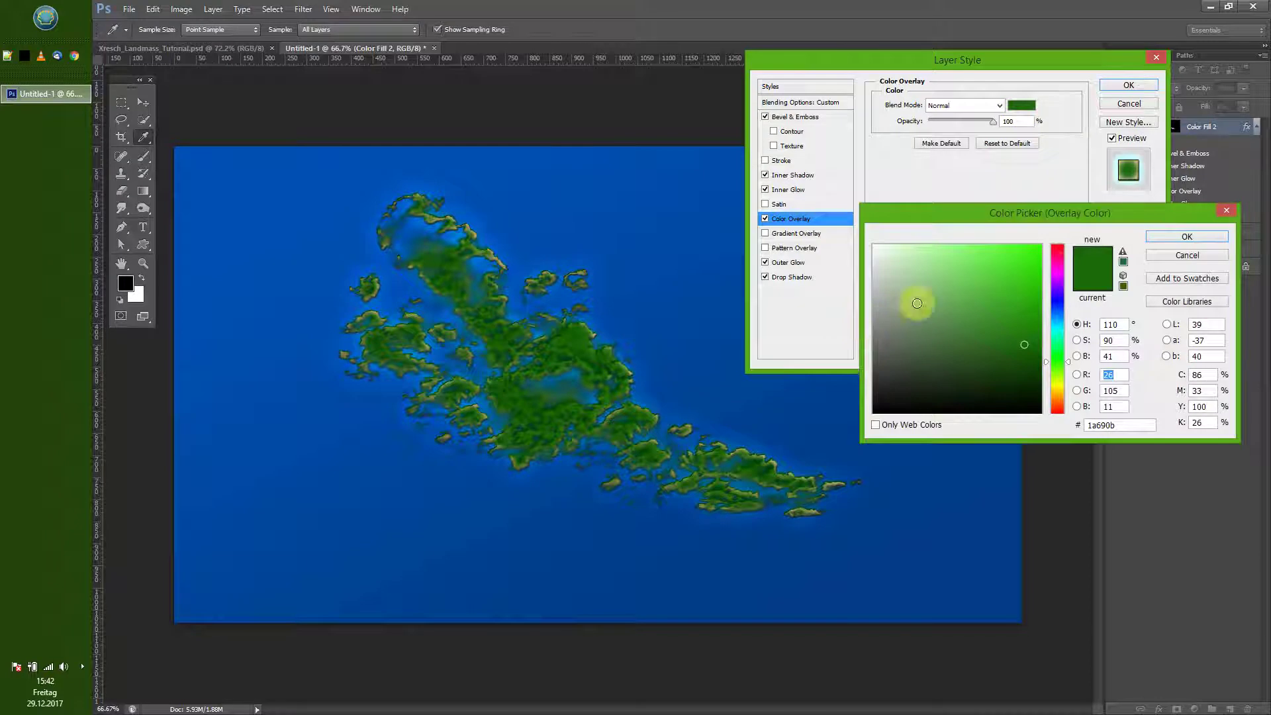
pyautogui.click(1058, 405)
pyautogui.moveTo(1058, 400); pyautogui.dragTo(1058, 417)
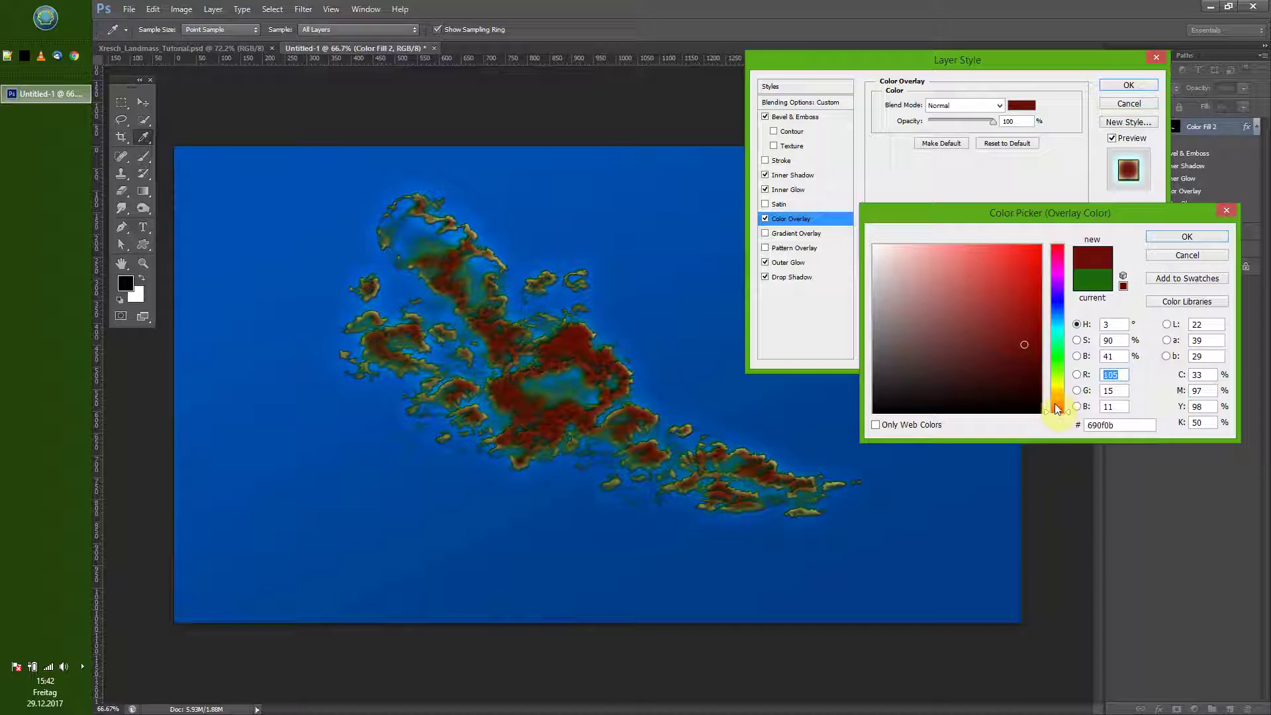
pyautogui.moveTo(1058, 397); pyautogui.dragTo(1058, 394)
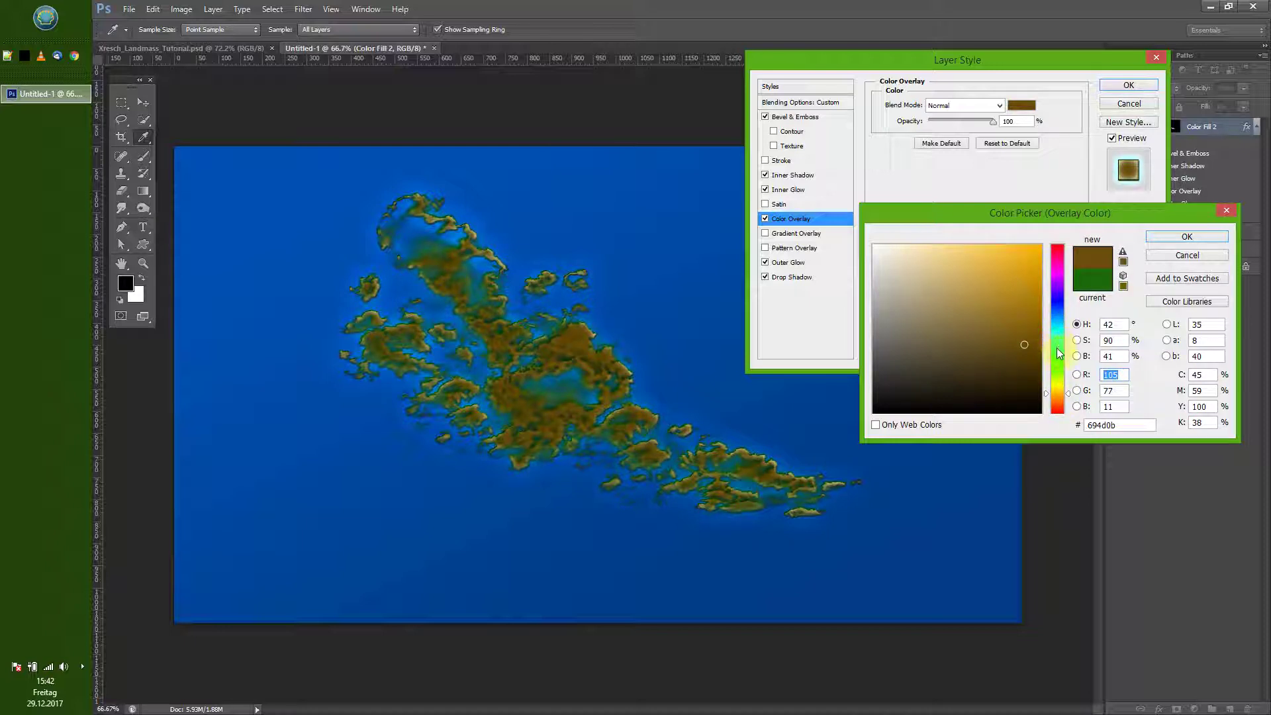
pyautogui.click(1092, 279)
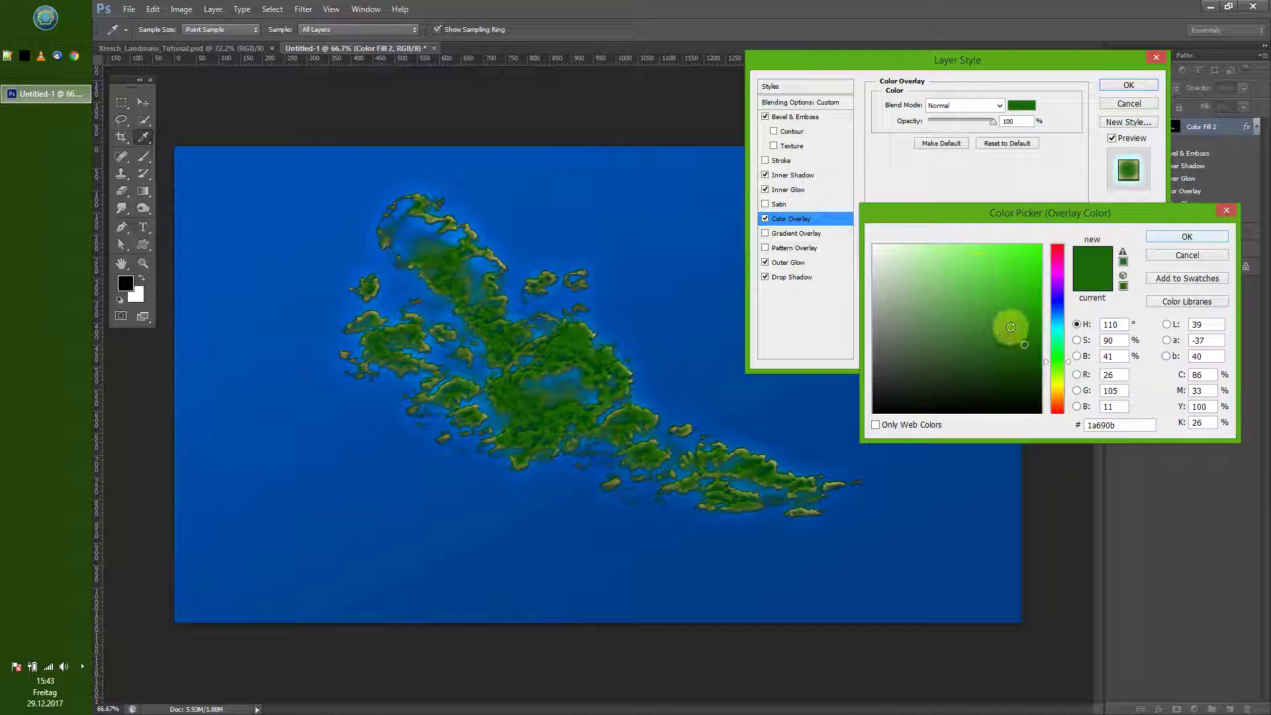
pyautogui.click(1183, 238)
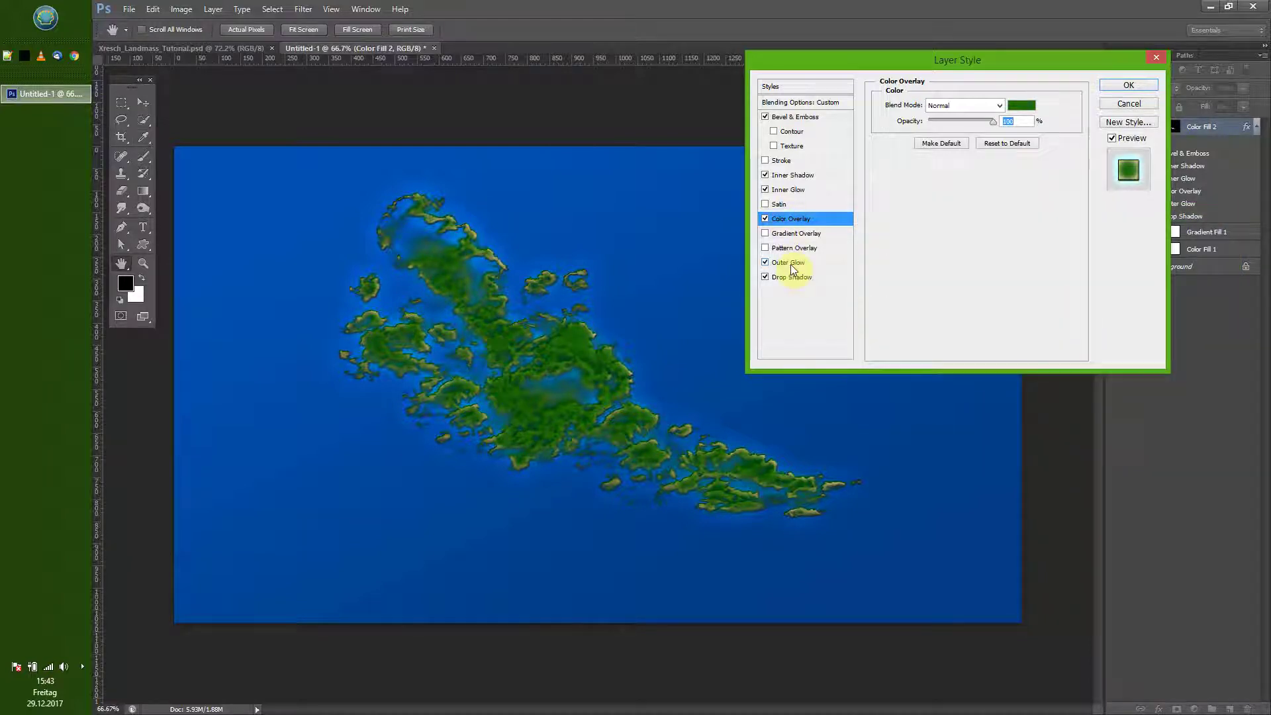
# Step: Compare the water around the landmass with and without the Outer Glow effect, leaving it enabled
pyautogui.click(791, 263)
pyautogui.click(766, 263)
pyautogui.click(766, 264)
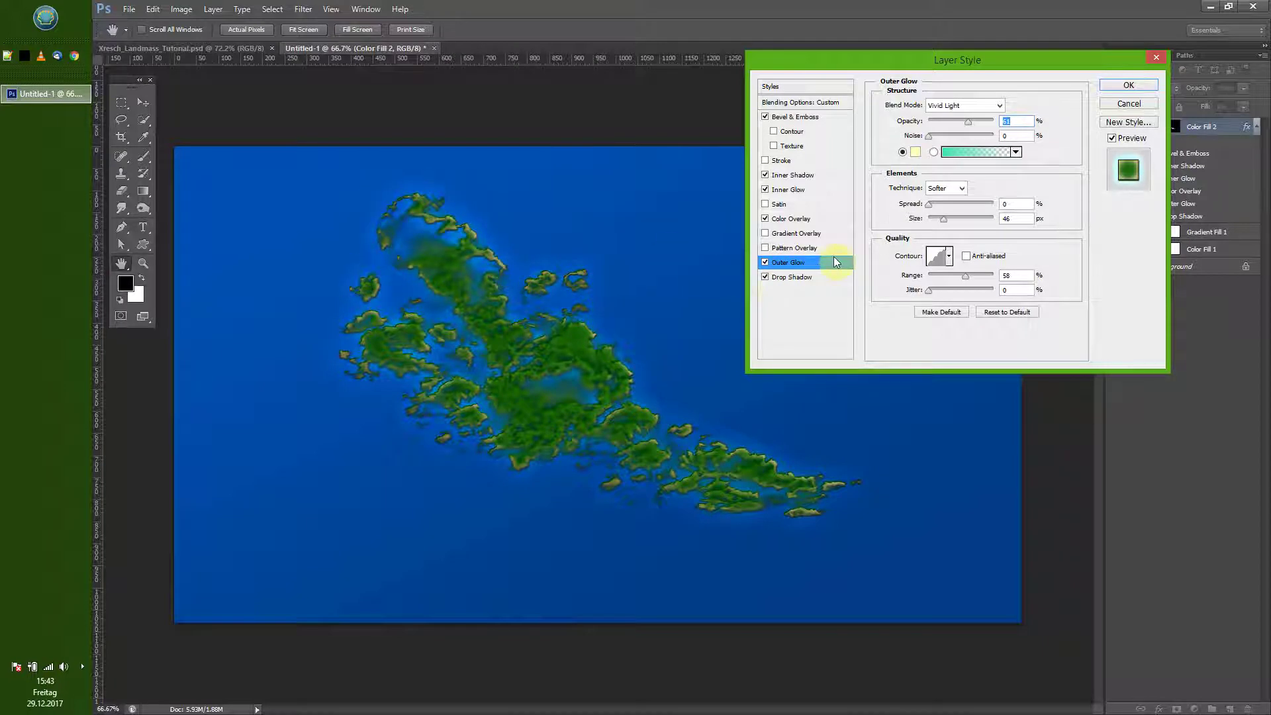
# Step: Compare the landmass with and without the Drop Shadow effect, leaving it enabled
pyautogui.click(794, 280)
pyautogui.click(766, 278)
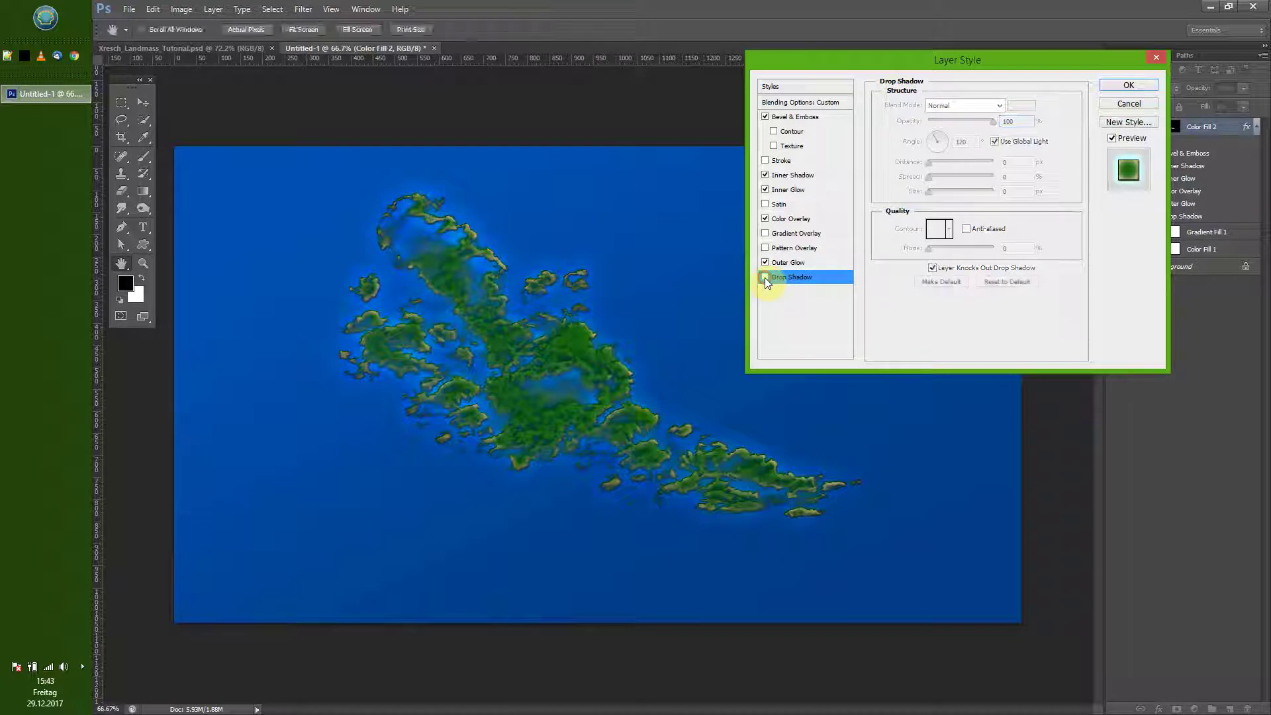
pyautogui.click(767, 279)
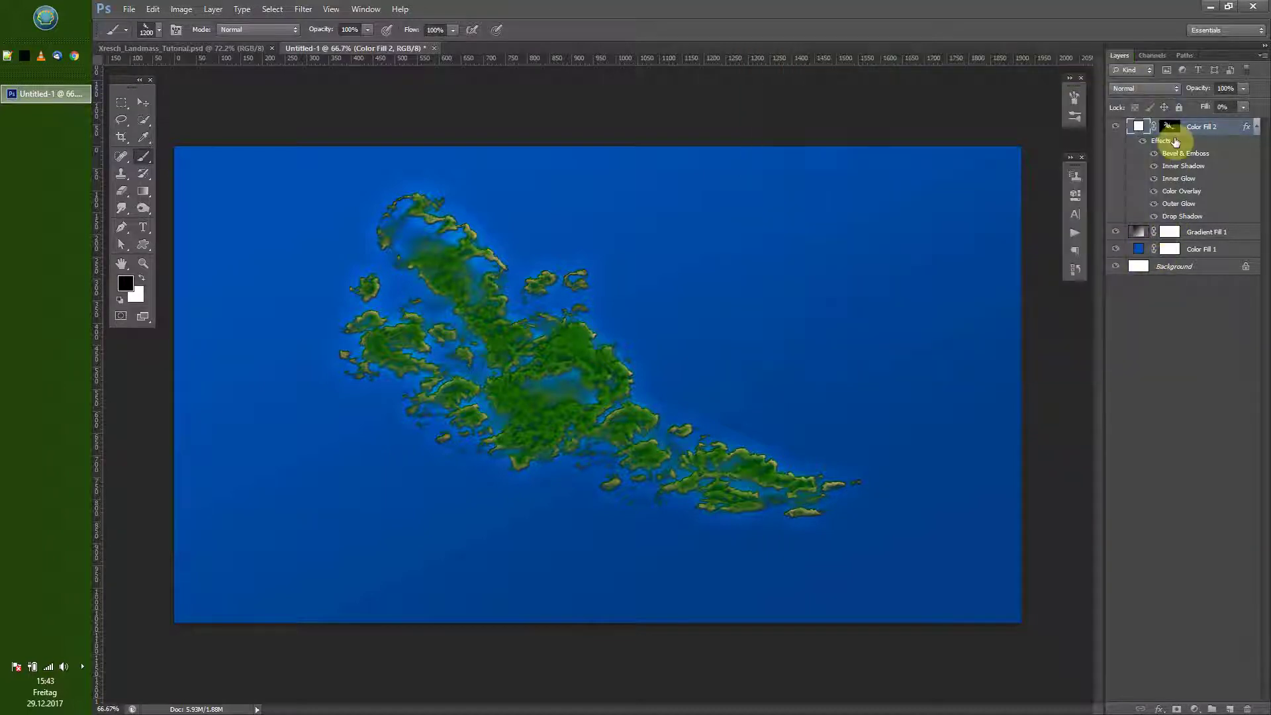
# Step: Apply Brightness/Contrast to the Color Fill 2 layer mask with brightness 133 and contrast 71 to solidify the landmass
pyautogui.click(1170, 127)
pyautogui.press('x')
pyautogui.keyDown('ctrl'); pyautogui.click(1171, 127); pyautogui.keyUp('ctrl')
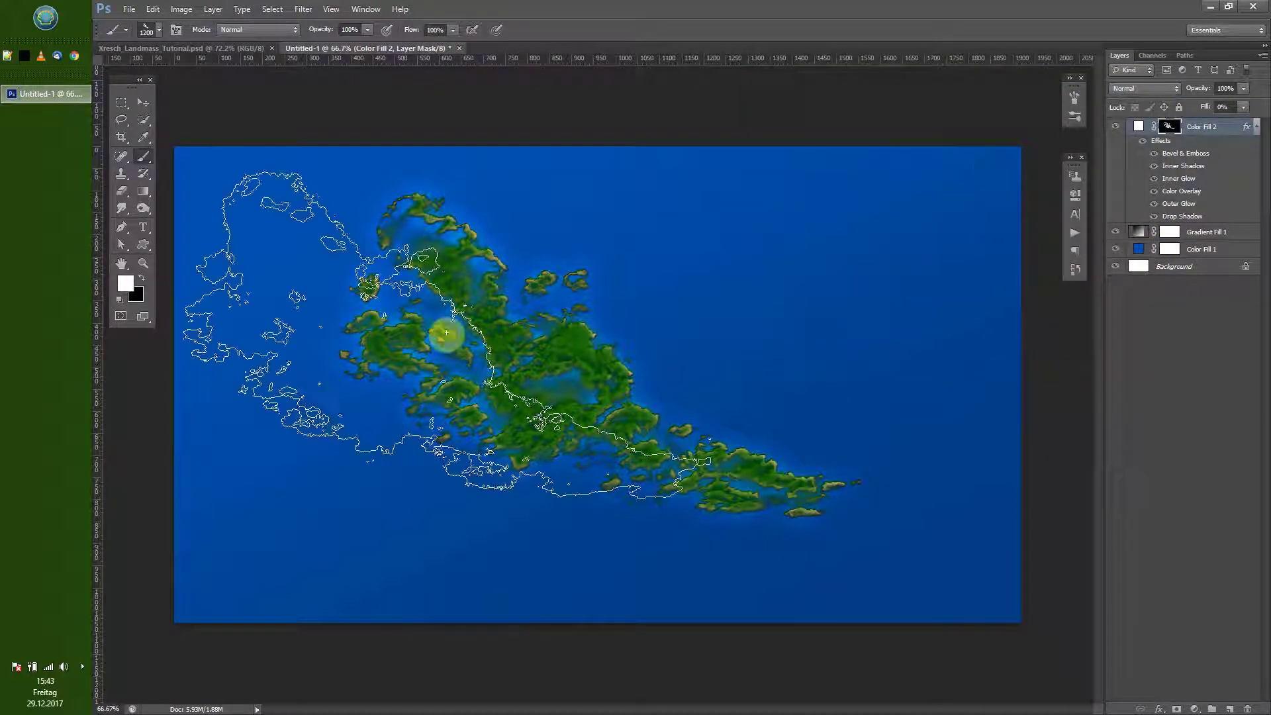
pyautogui.moveTo(447, 332)
pyautogui.mouseDown()
pyautogui.moveTo(625, 426)
pyautogui.moveTo(544, 412)
pyautogui.mouseUp()
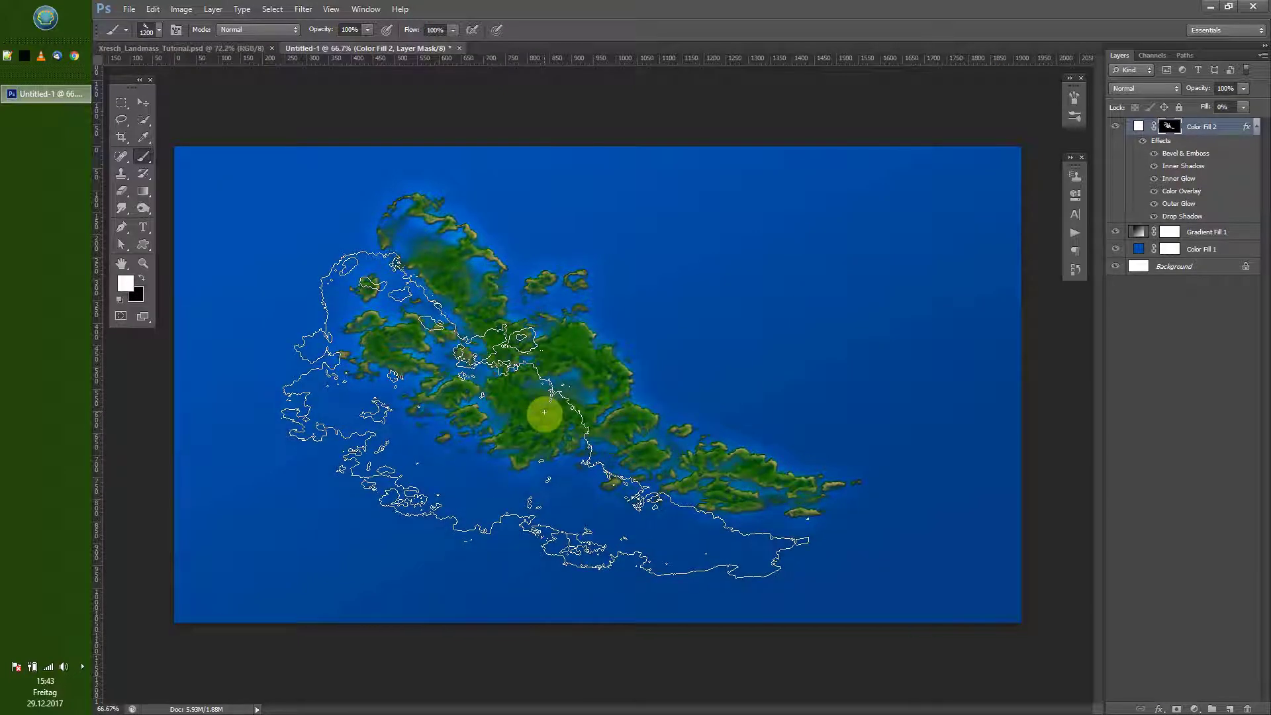
pyautogui.hotkey('ctrl', 'd')
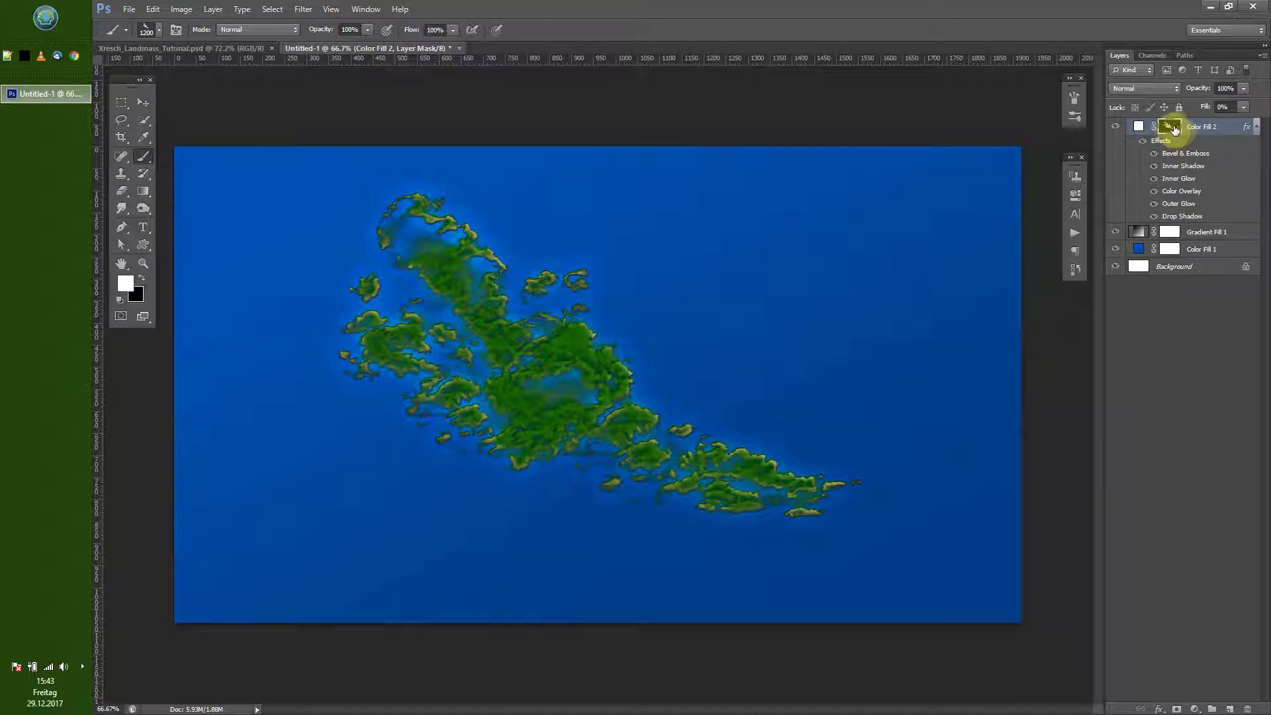
pyautogui.hotkey('ctrl', 'alt', 'b')
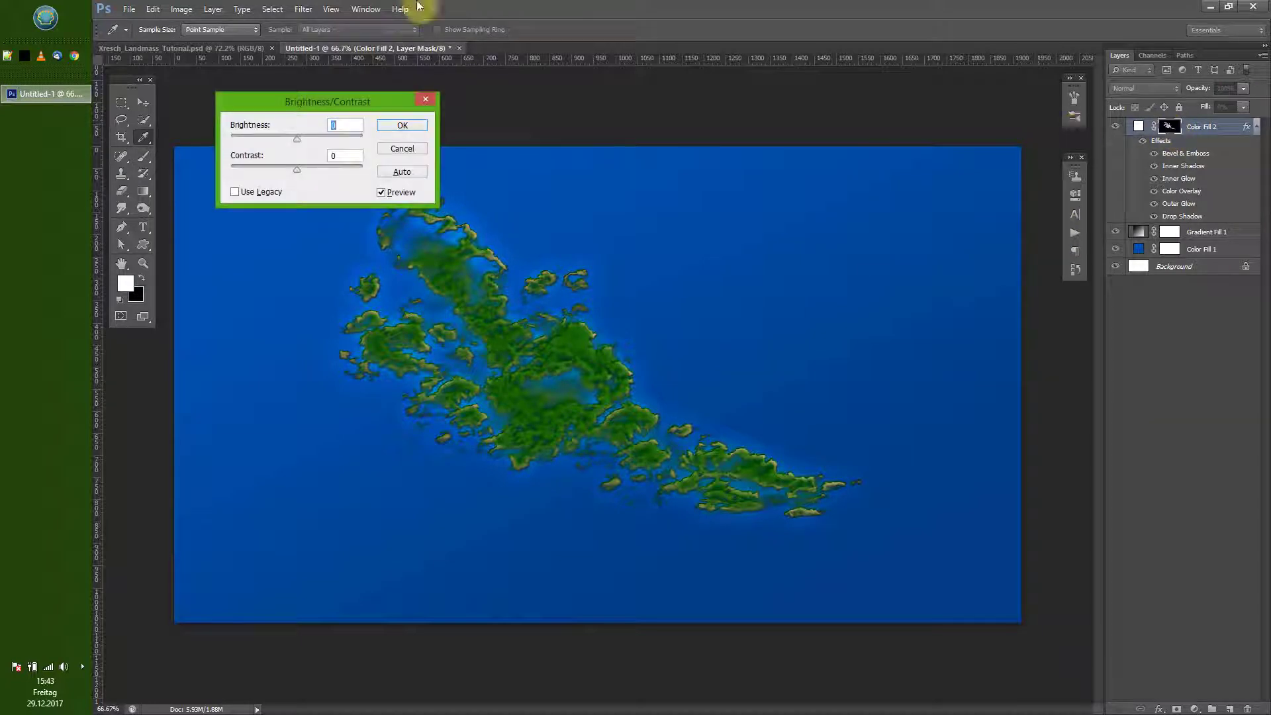
pyautogui.moveTo(312, 104); pyautogui.dragTo(821, 118)
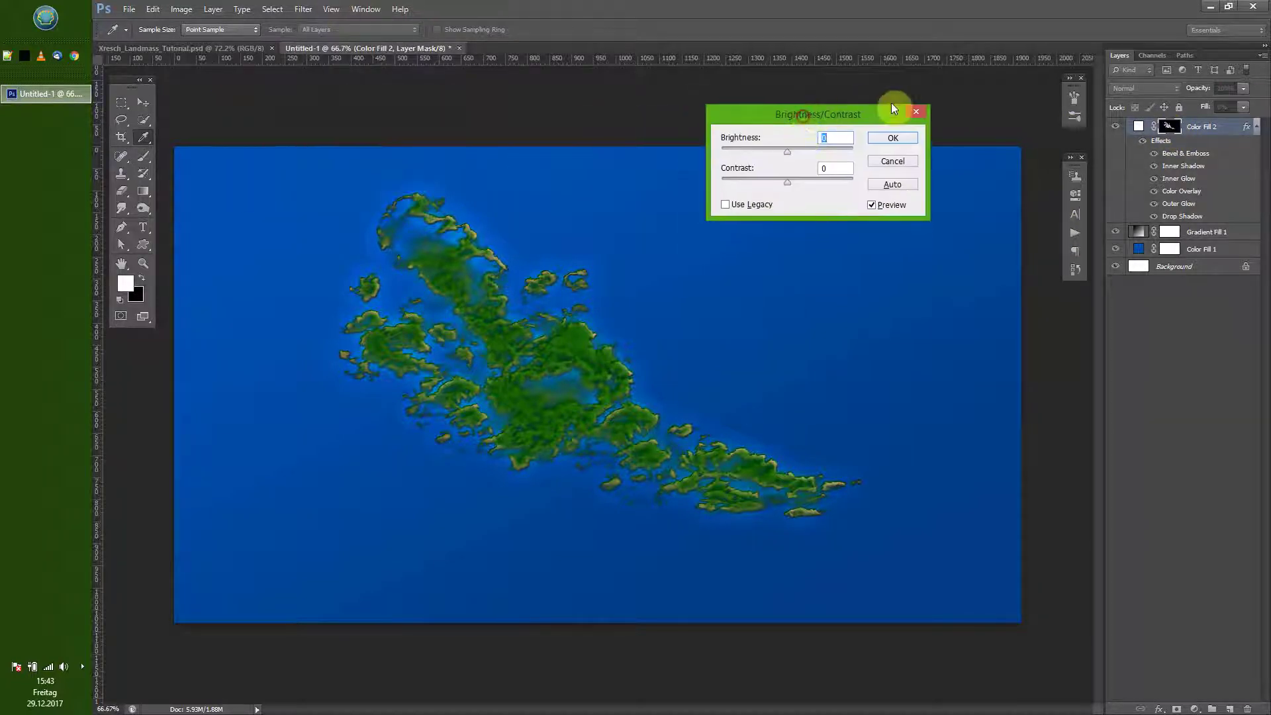
pyautogui.moveTo(809, 151); pyautogui.dragTo(841, 152)
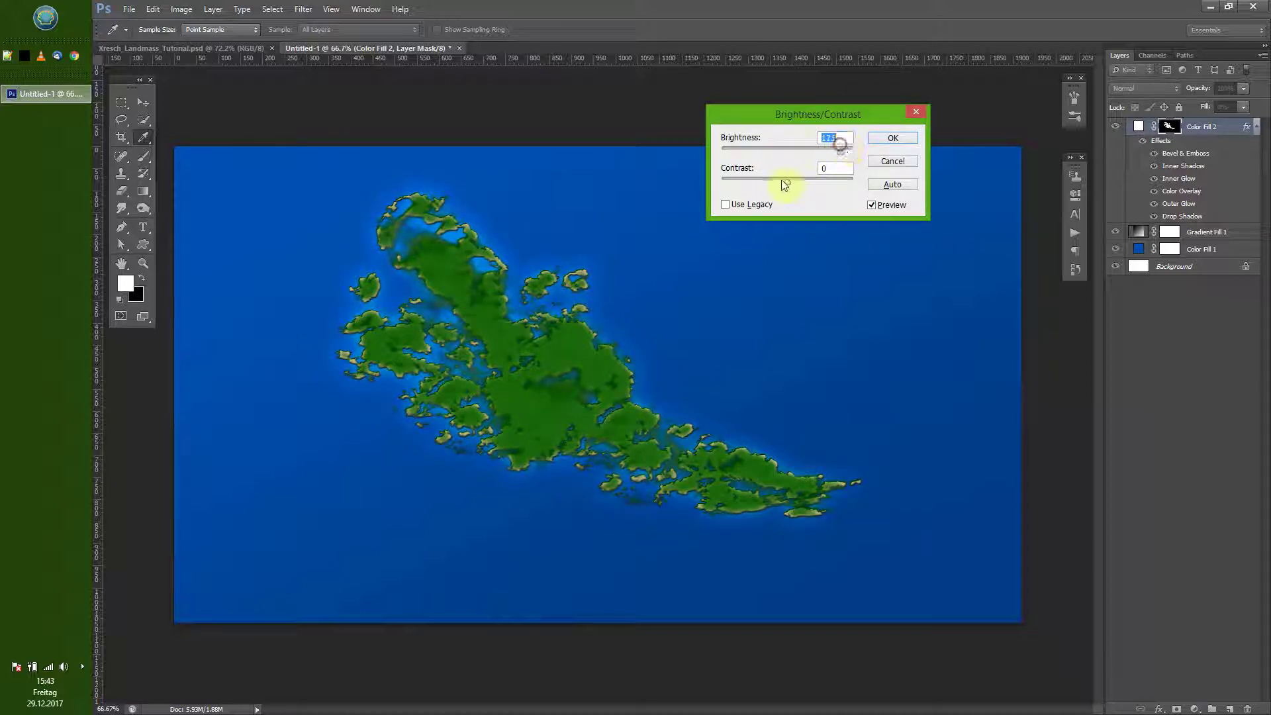
pyautogui.moveTo(787, 180)
pyautogui.mouseDown()
pyautogui.moveTo(859, 172)
pyautogui.moveTo(805, 176)
pyautogui.mouseUp()
pyautogui.moveTo(723, 186); pyautogui.dragTo(845, 149)
pyautogui.moveTo(748, 111); pyautogui.dragTo(750, 170)
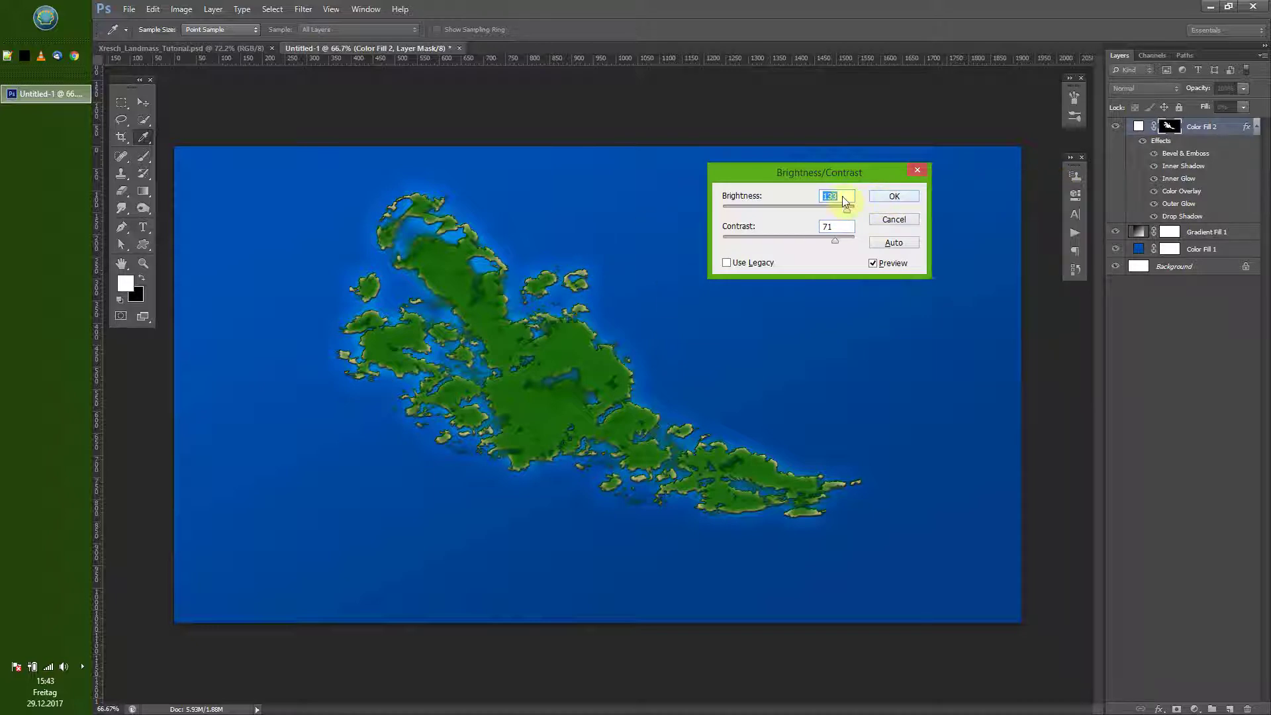
pyautogui.press('b')
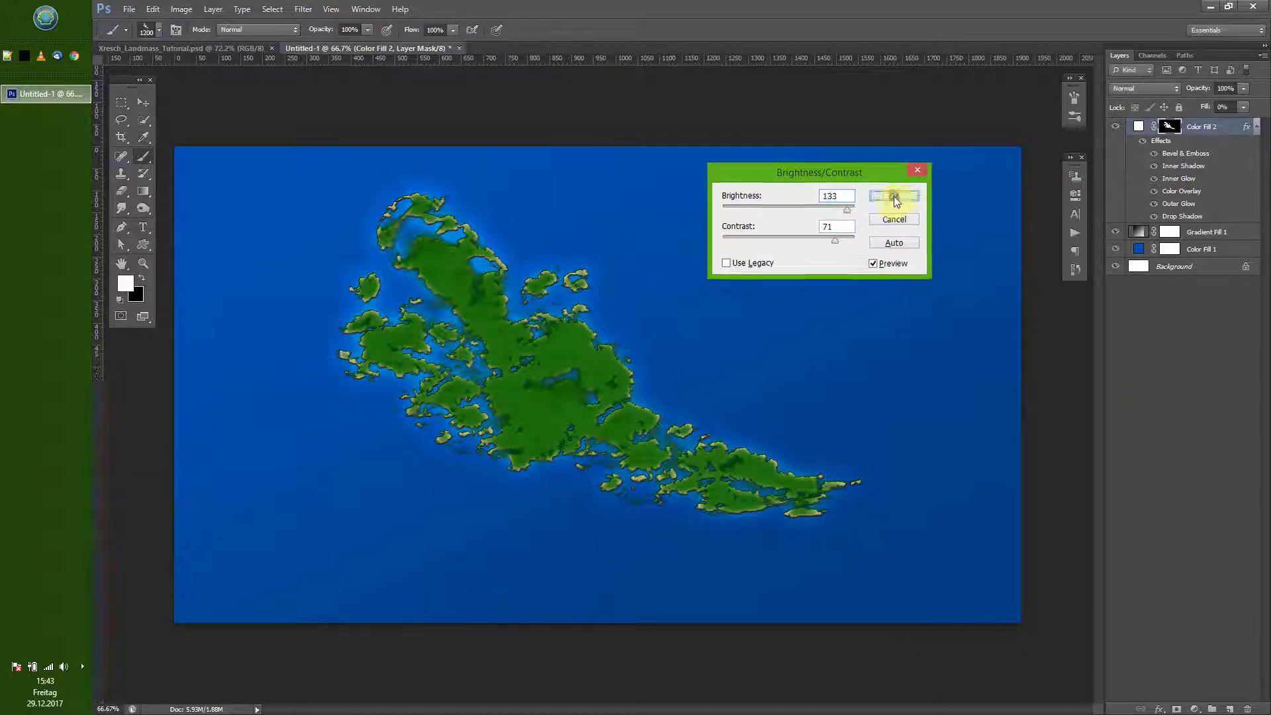
pyautogui.click(894, 196)
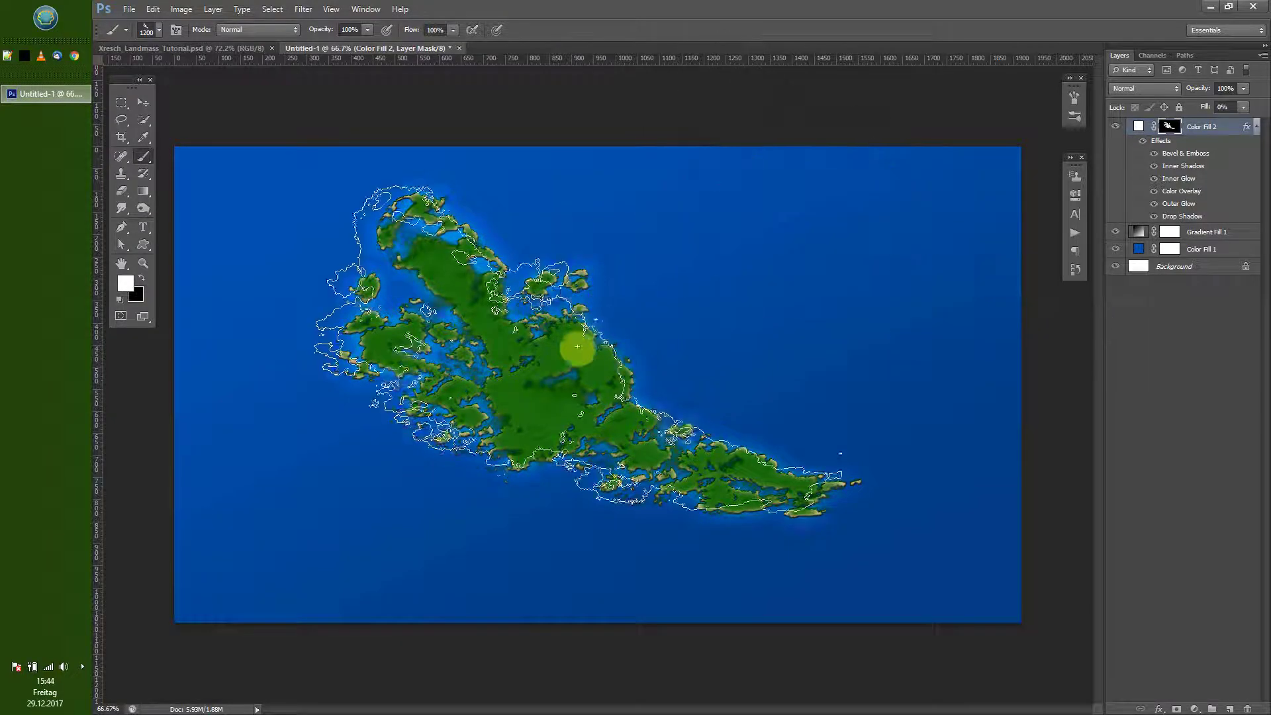
# Step: Choose a branching river-shaped brush from the brush presets for painting on the landmass mask
pyautogui.click(629, 358)
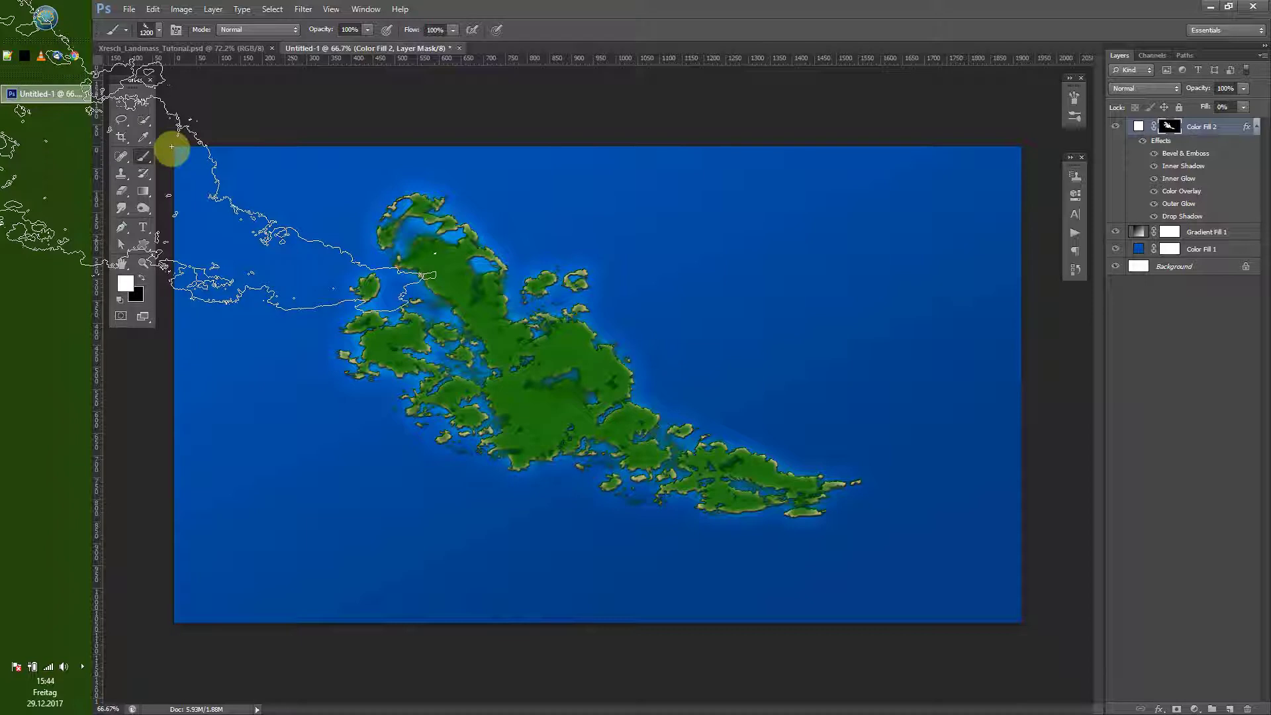
pyautogui.click(159, 30)
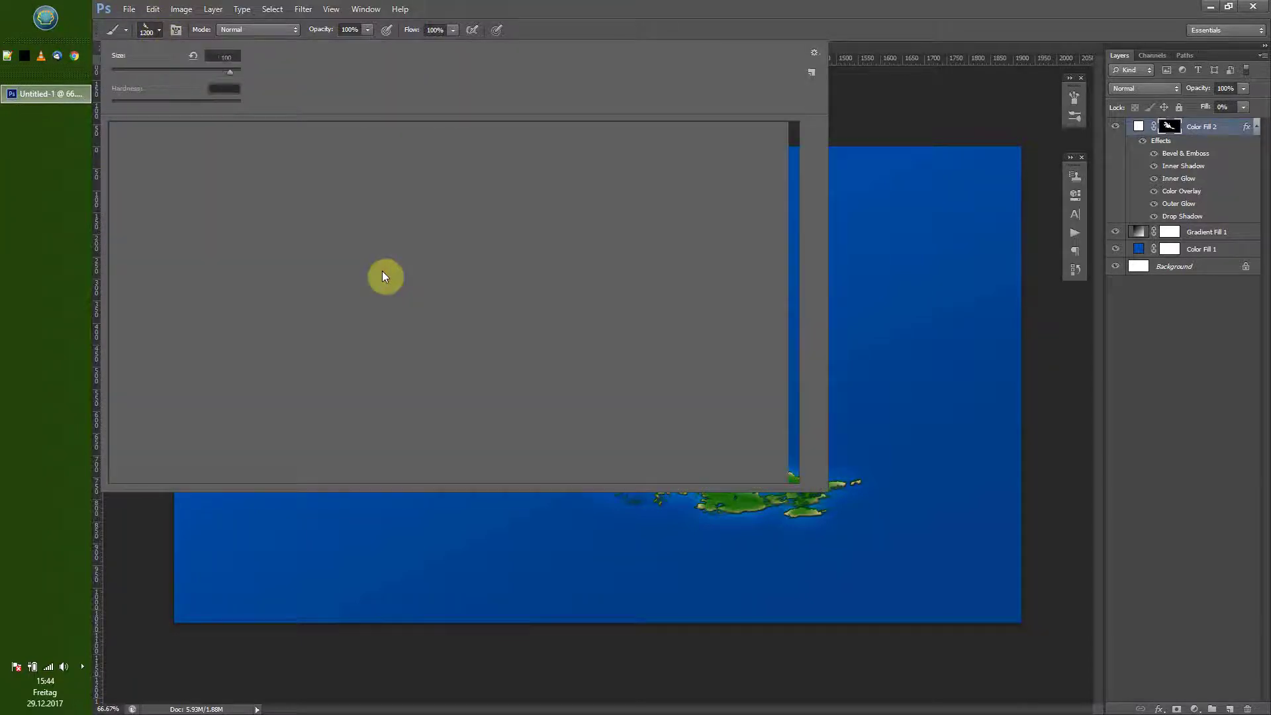
pyautogui.moveTo(793, 276); pyautogui.dragTo(793, 368)
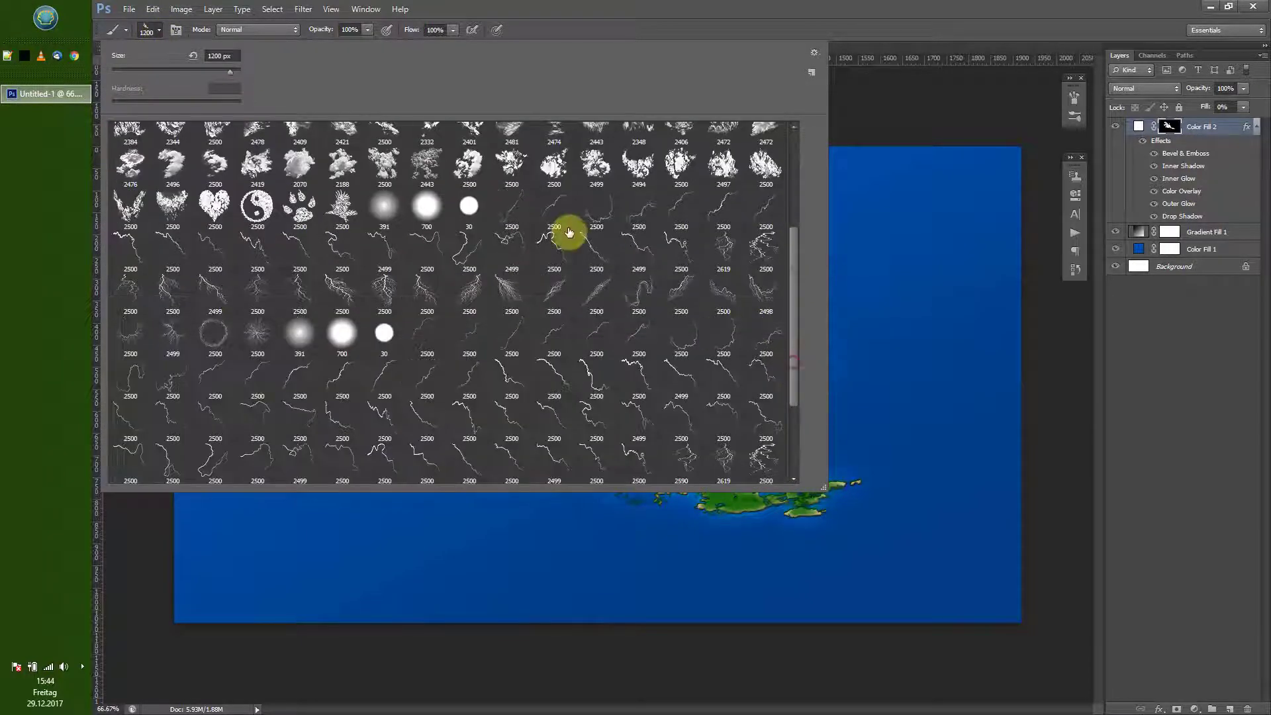
pyautogui.scroll(-2, 795, 341)
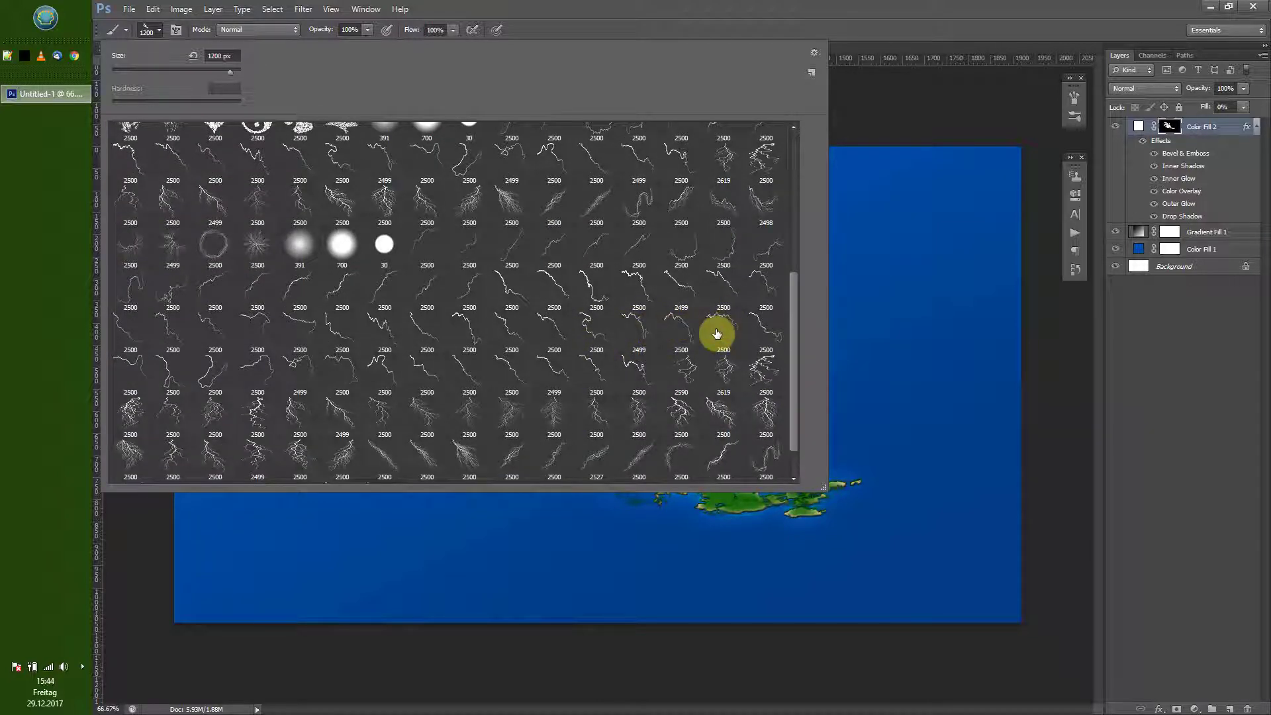
pyautogui.click(681, 372)
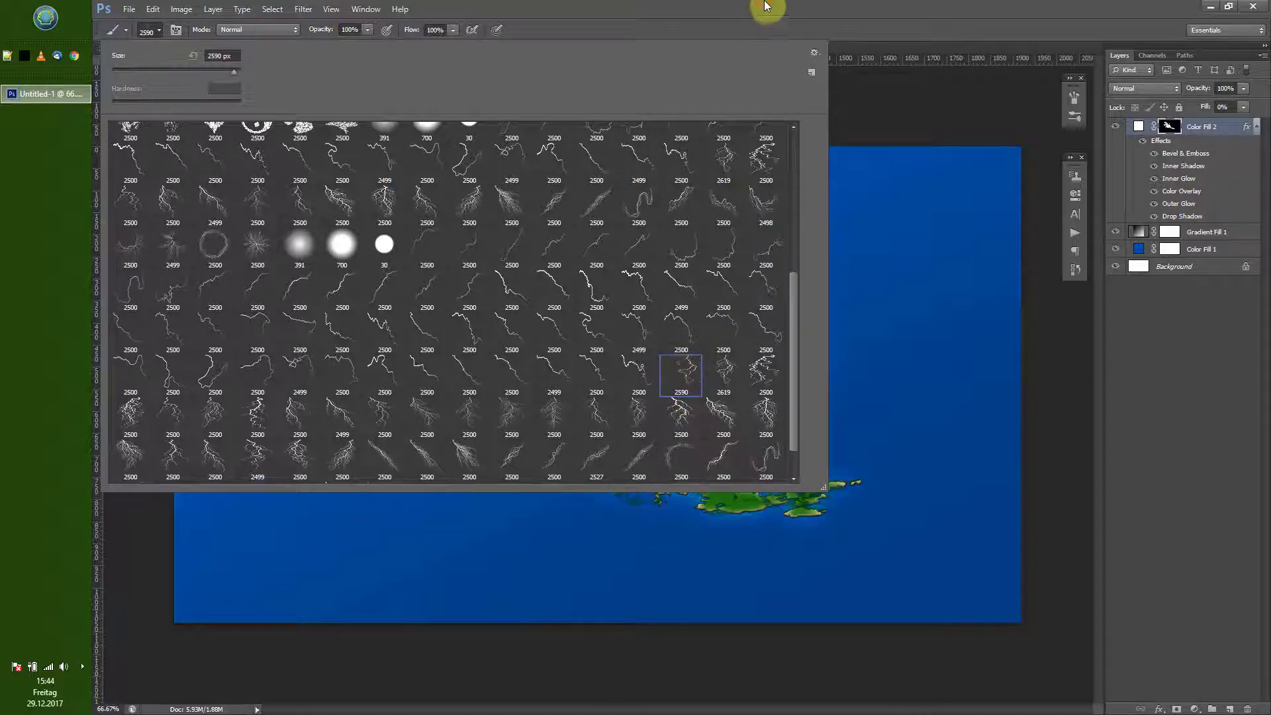
pyautogui.click(764, 5)
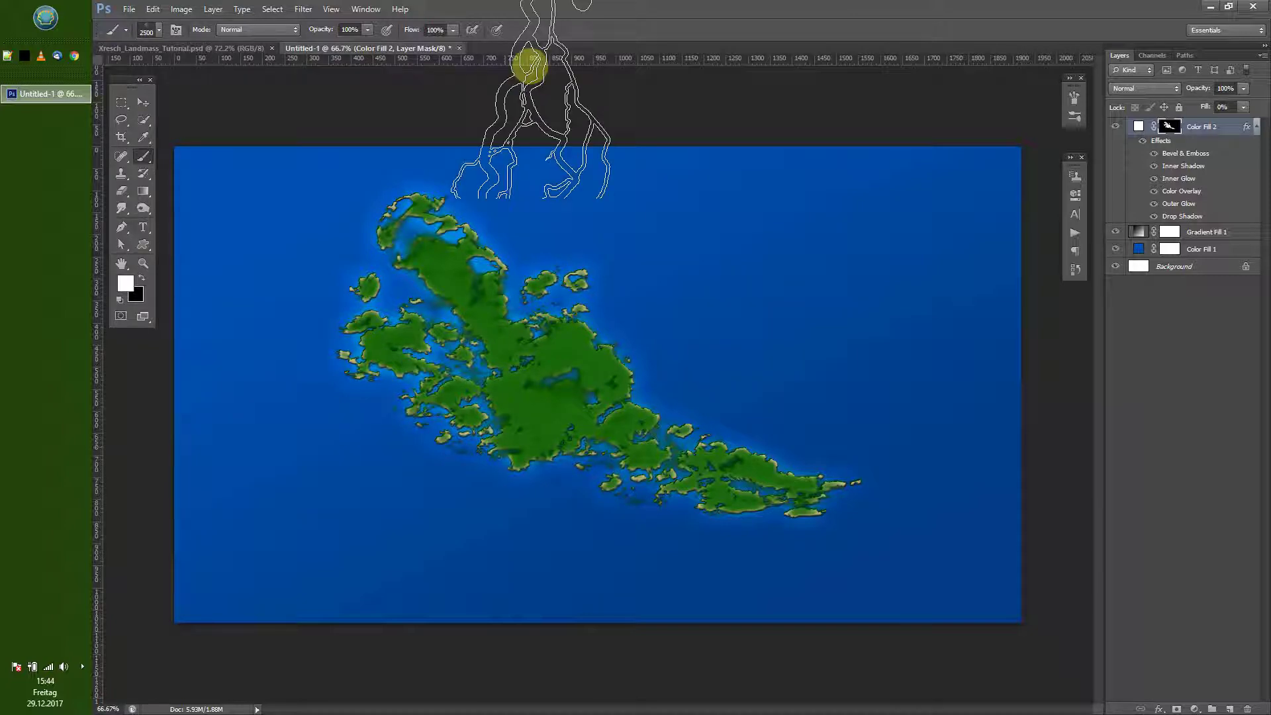
# Step: Reduce the river brush to 300 px and paint black branching rivers into the middle of the landmass on its mask
pyautogui.press('[')
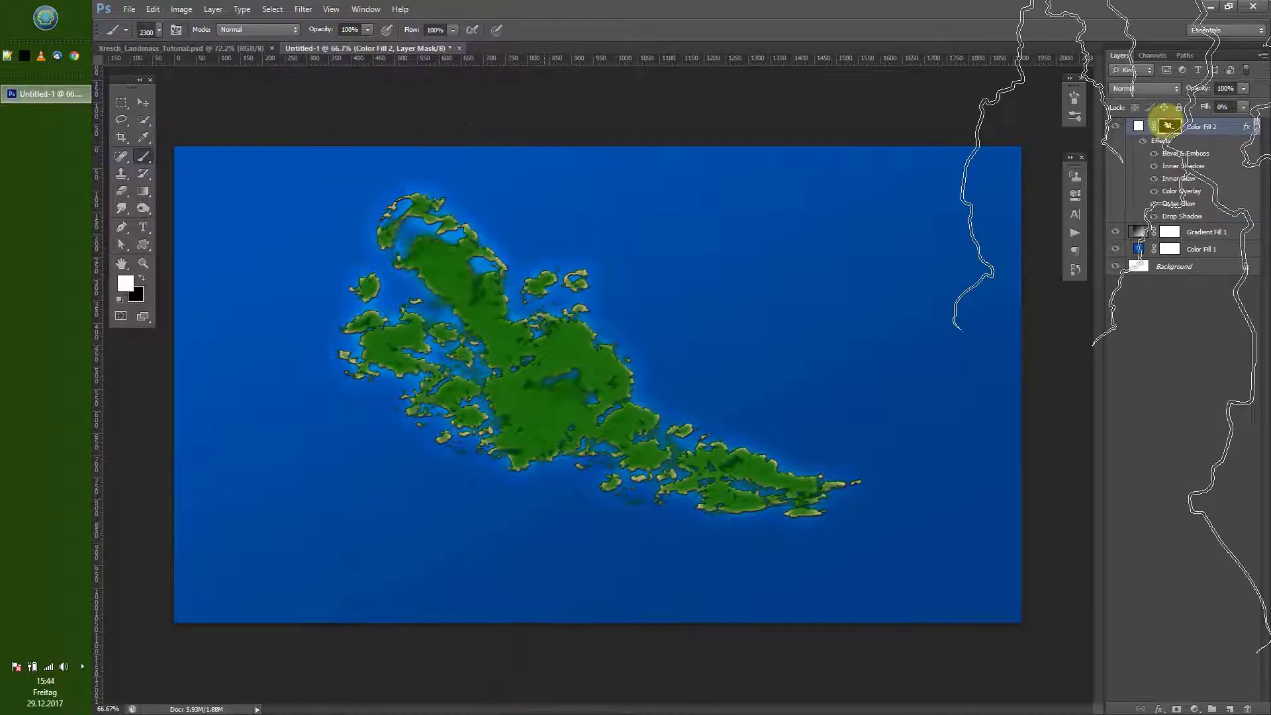
pyautogui.press('[')
pyautogui.press('[')
pyautogui.press('[')
pyautogui.press('[')
pyautogui.press('[')
pyautogui.press('[')
pyautogui.press('[')
pyautogui.press('[')
pyautogui.press('[')
pyautogui.press('[')
pyautogui.press('[')
pyautogui.press('[')
pyautogui.press('[')
pyautogui.press('[')
pyautogui.press('[')
pyautogui.press('[')
pyautogui.press('[')
pyautogui.press('[')
pyautogui.press('[')
pyautogui.press('[')
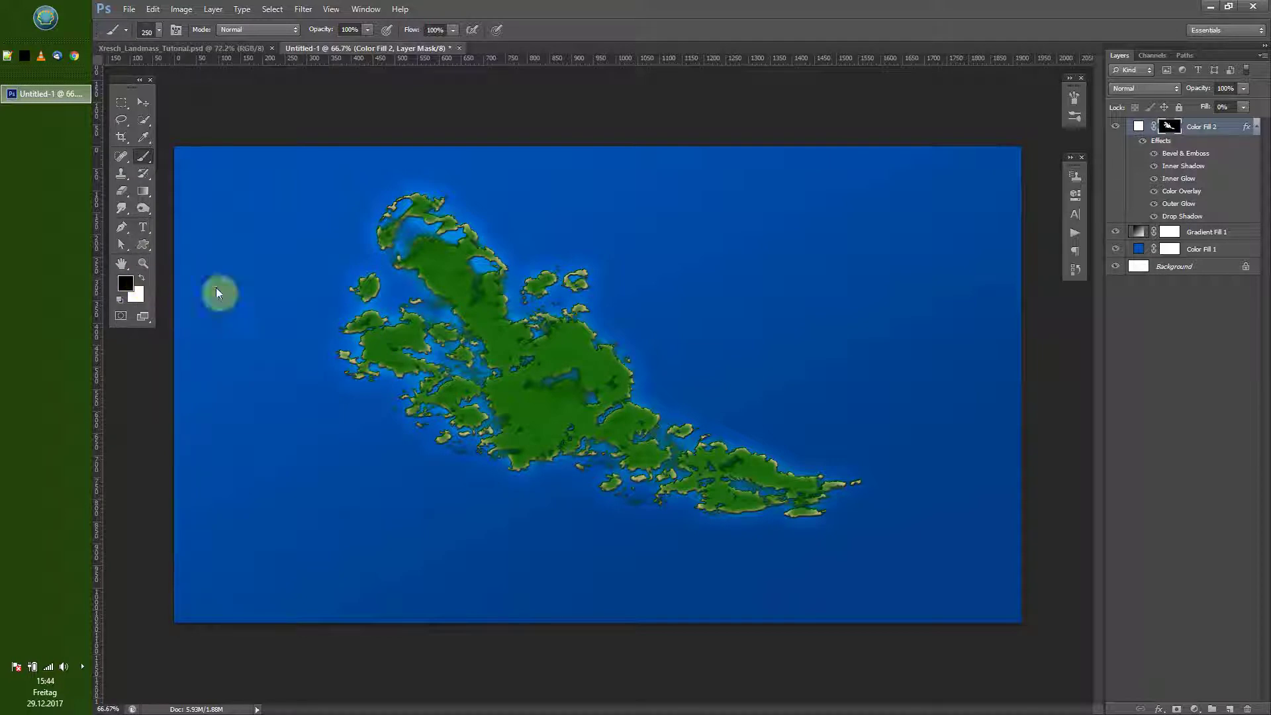
pyautogui.press(']')
pyautogui.moveTo(454, 269)
pyautogui.mouseDown()
pyautogui.moveTo(508, 313)
pyautogui.moveTo(534, 356)
pyautogui.moveTo(531, 427)
pyautogui.moveTo(530, 387)
pyautogui.mouseUp()
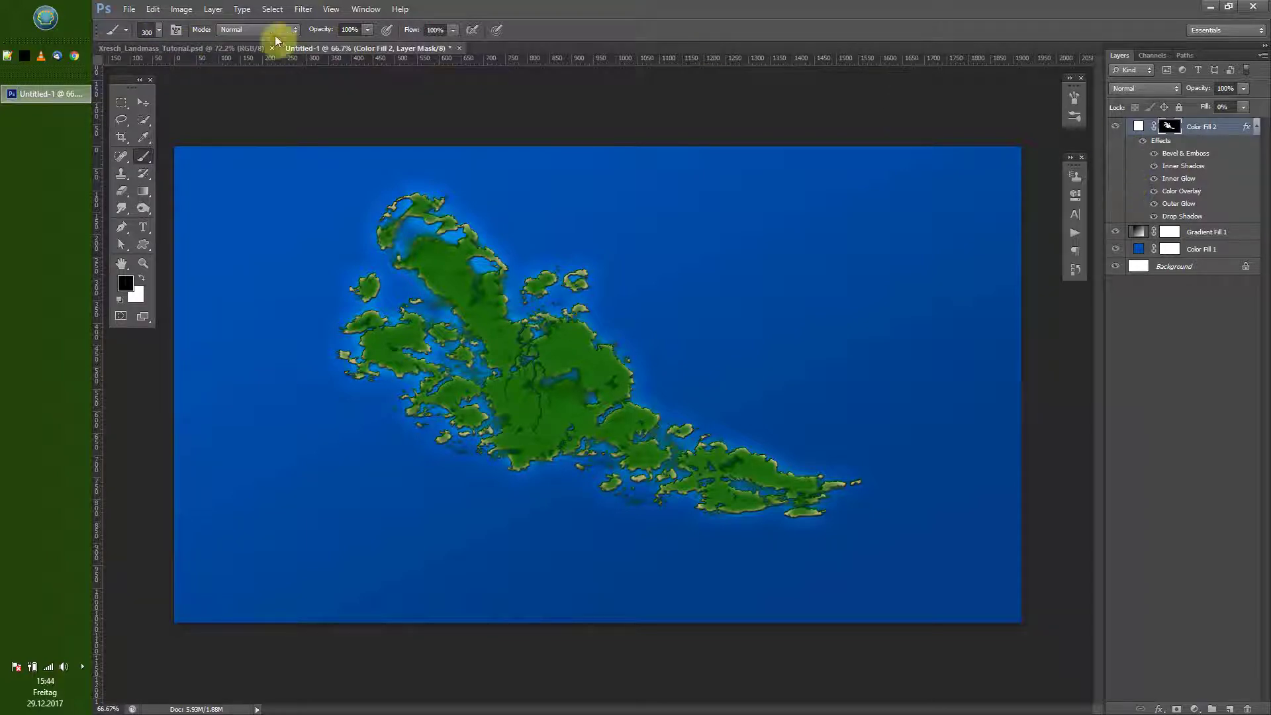
# Step: Stamp a round white landmass in the upper-right ocean of the mask, using the 2136 cloud brush at 700 px
pyautogui.click(160, 35)
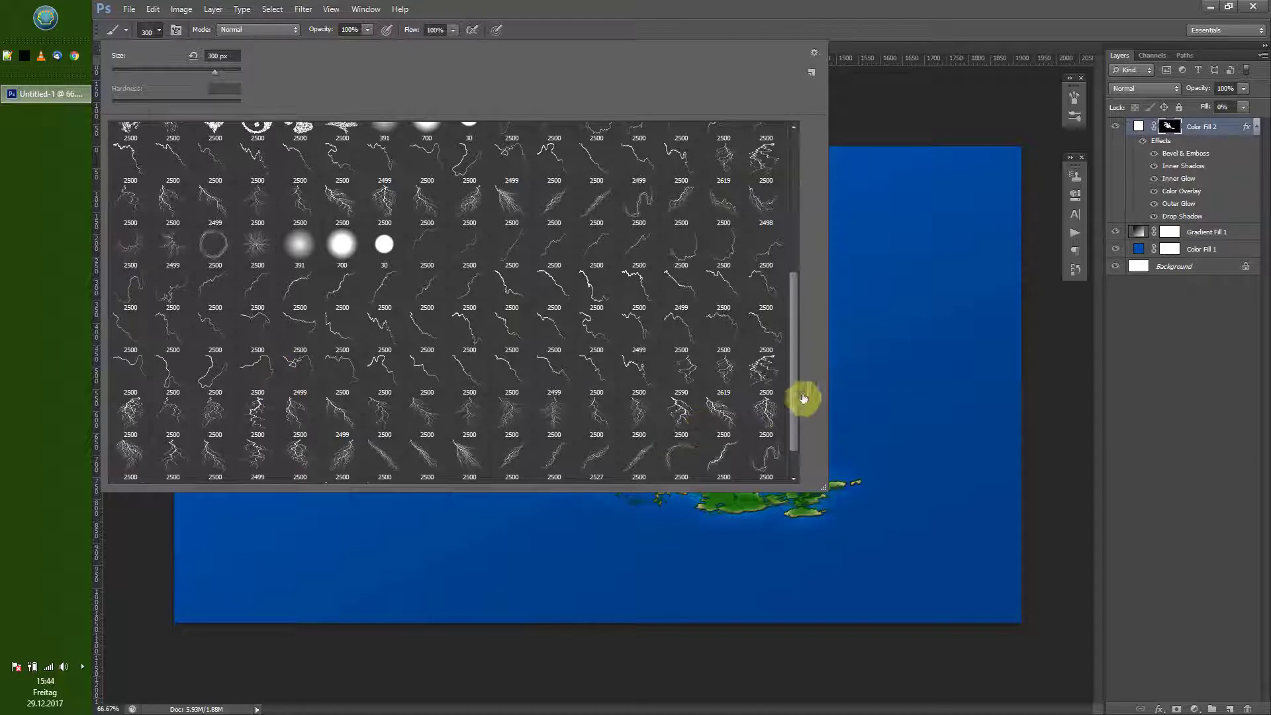
pyautogui.moveTo(803, 363); pyautogui.dragTo(792, 232)
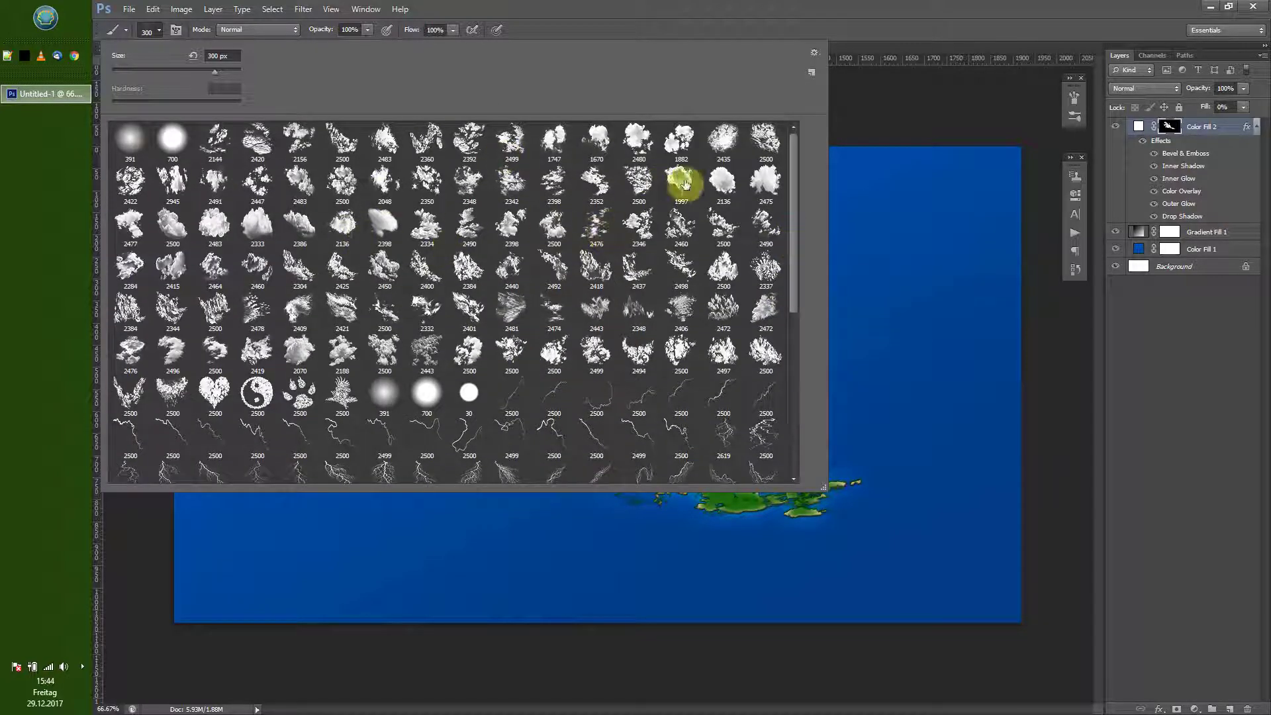
pyautogui.click(724, 181)
pyautogui.click(875, 25)
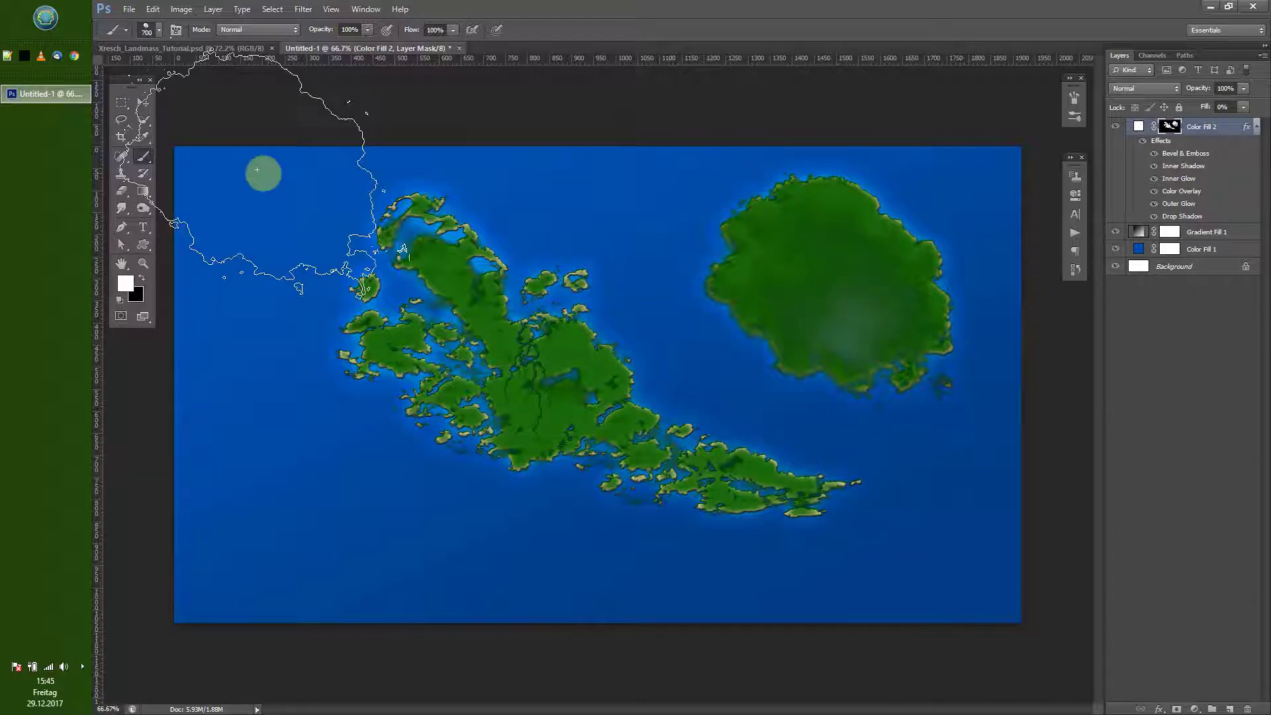
# Step: Lasso the new round island and raise the brightness and contrast of its mask area, with contrast at 94
pyautogui.click(121, 119)
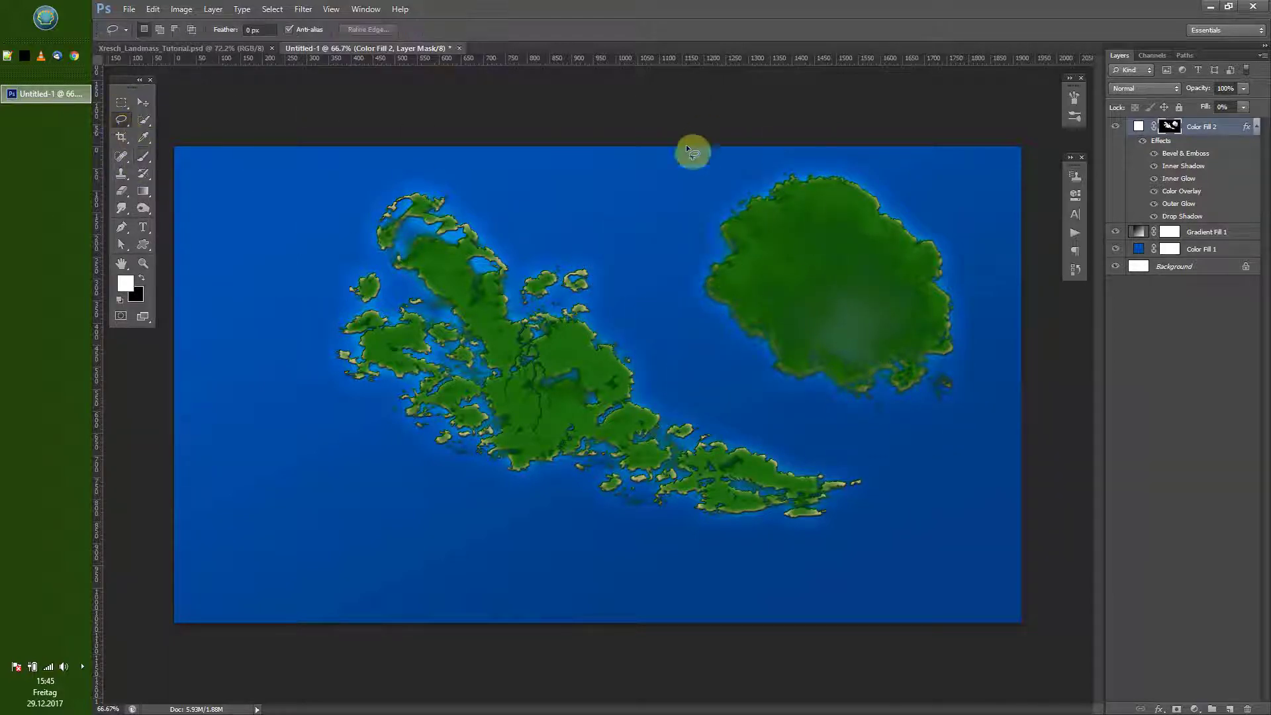
pyautogui.moveTo(1026, 253); pyautogui.dragTo(871, 139)
pyautogui.moveTo(685, 138); pyautogui.dragTo(689, 147)
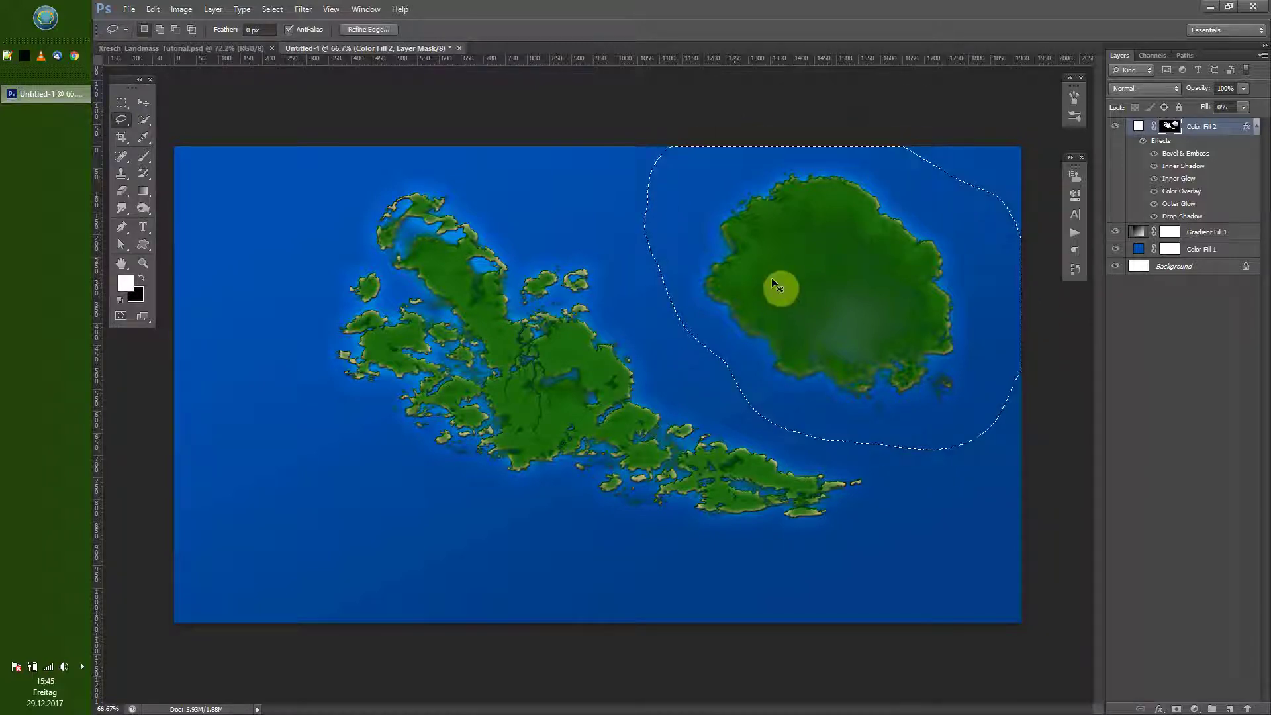
pyautogui.hotkey('ctrl', 'shift', 'b')
pyautogui.moveTo(794, 172); pyautogui.dragTo(407, 121)
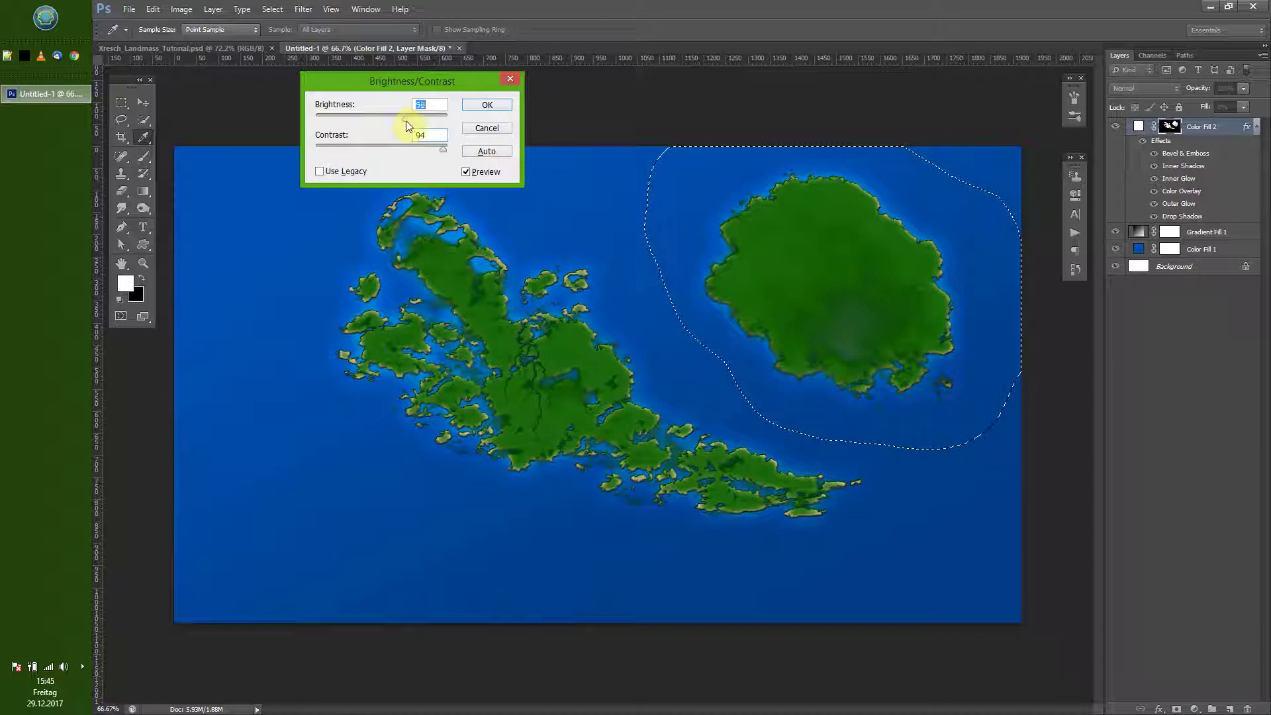
pyautogui.click(475, 109)
pyautogui.press('l')
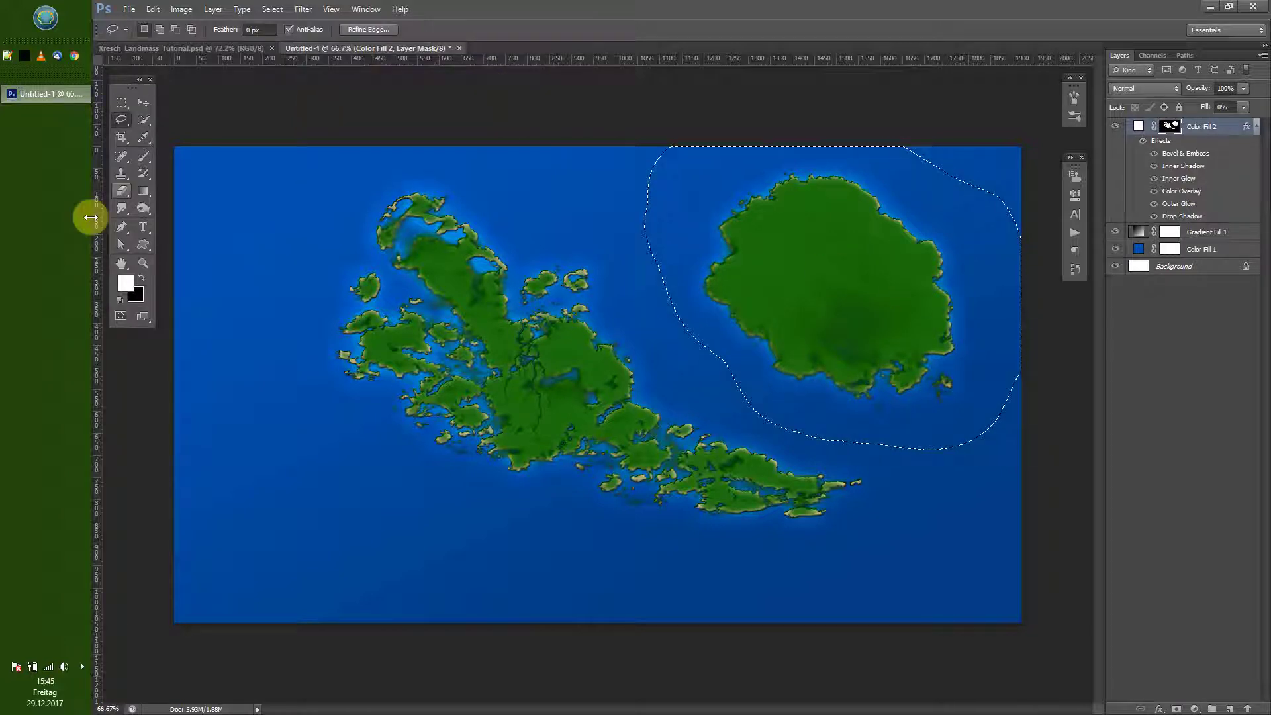
# Step: Deselect the round island and stamp a lake into its centre in black, using the 1882 cloud brush at 300 px
pyautogui.click(148, 155)
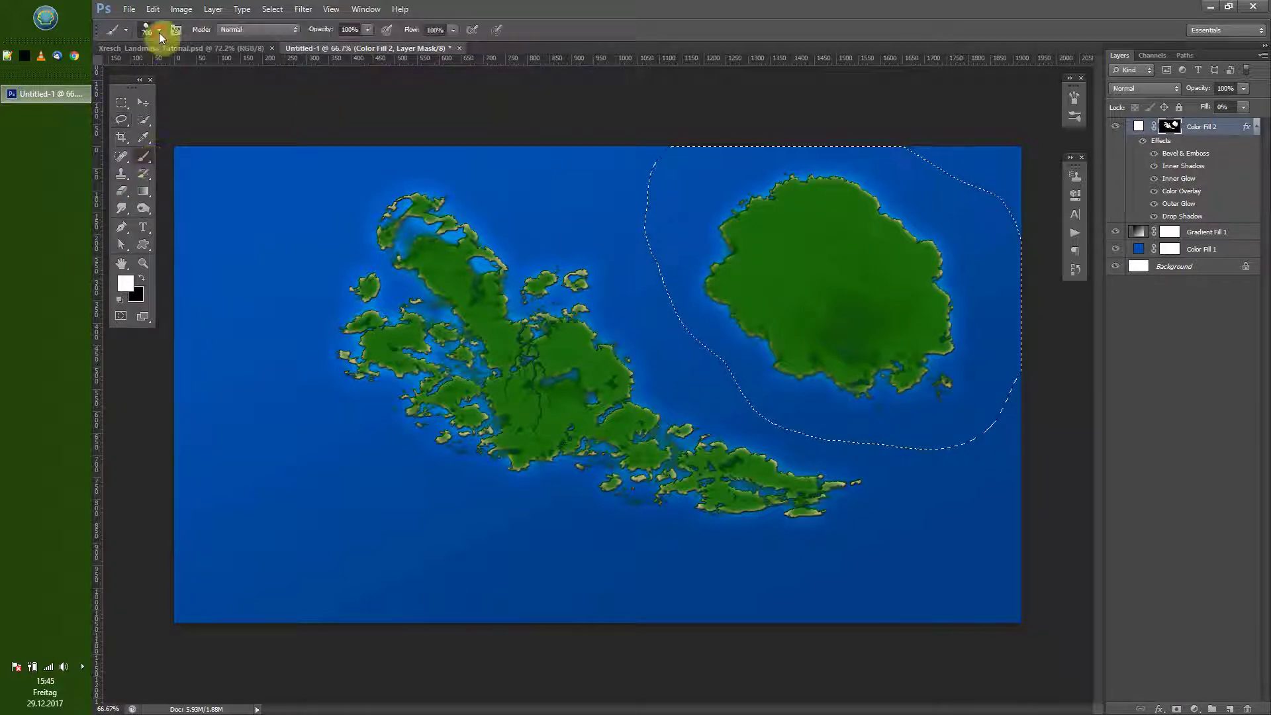
pyautogui.rightClick(291, 255)
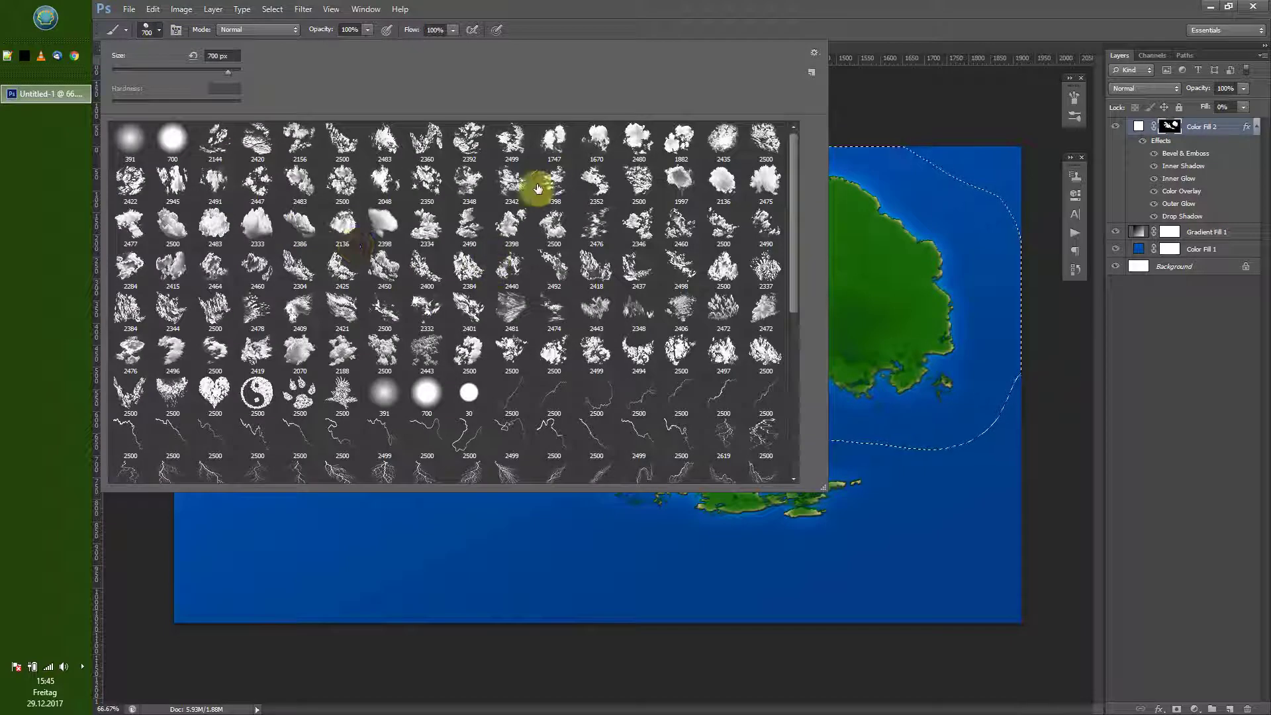
pyautogui.click(677, 136)
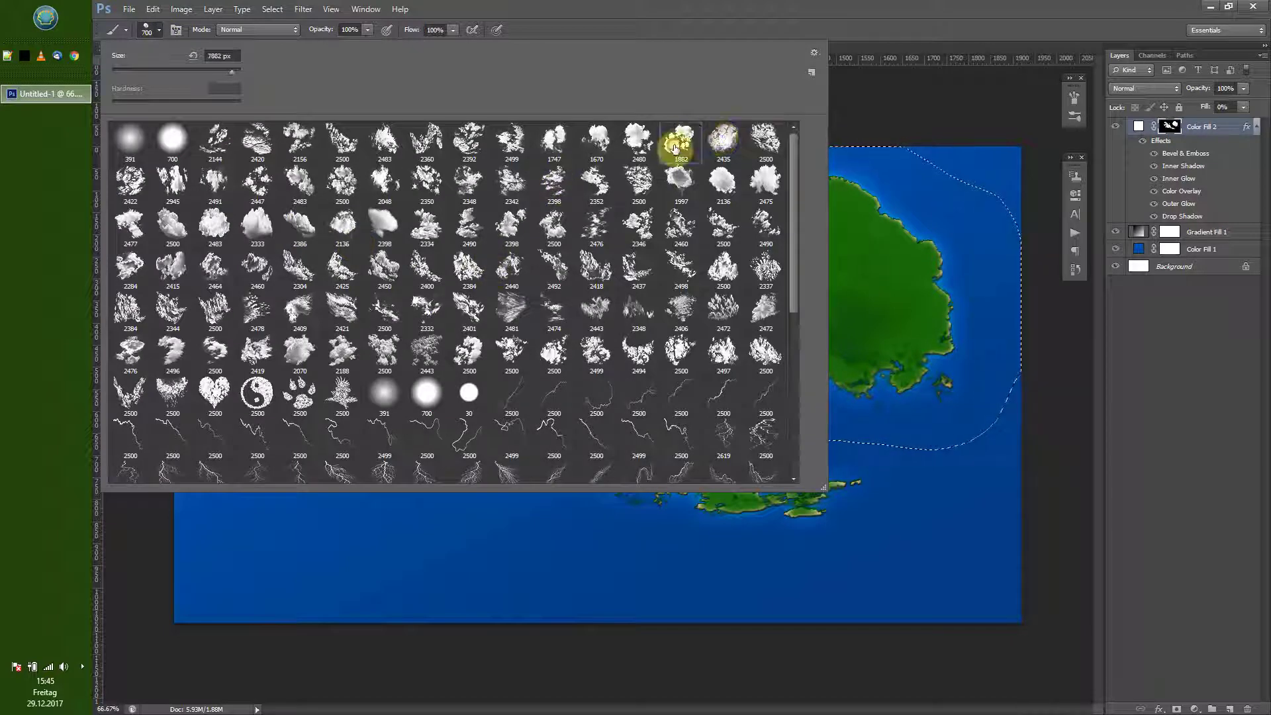
pyautogui.press('Return')
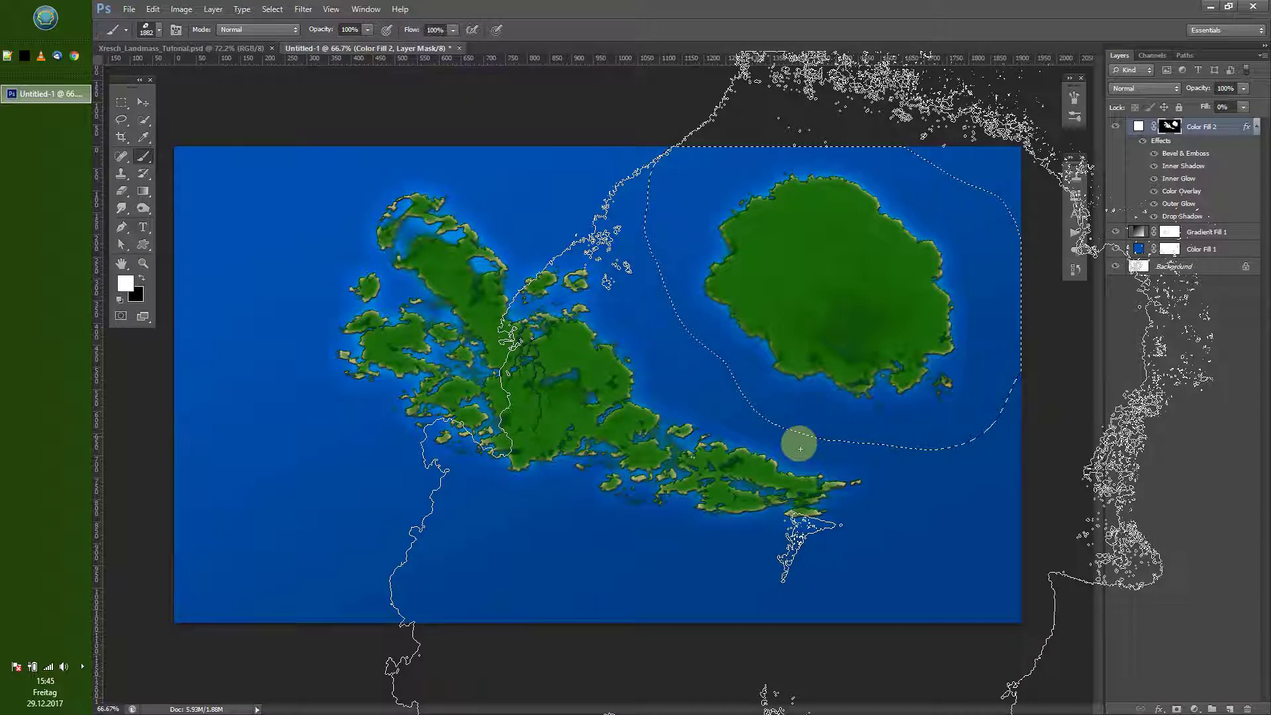
pyautogui.click(141, 278)
pyautogui.press(']')
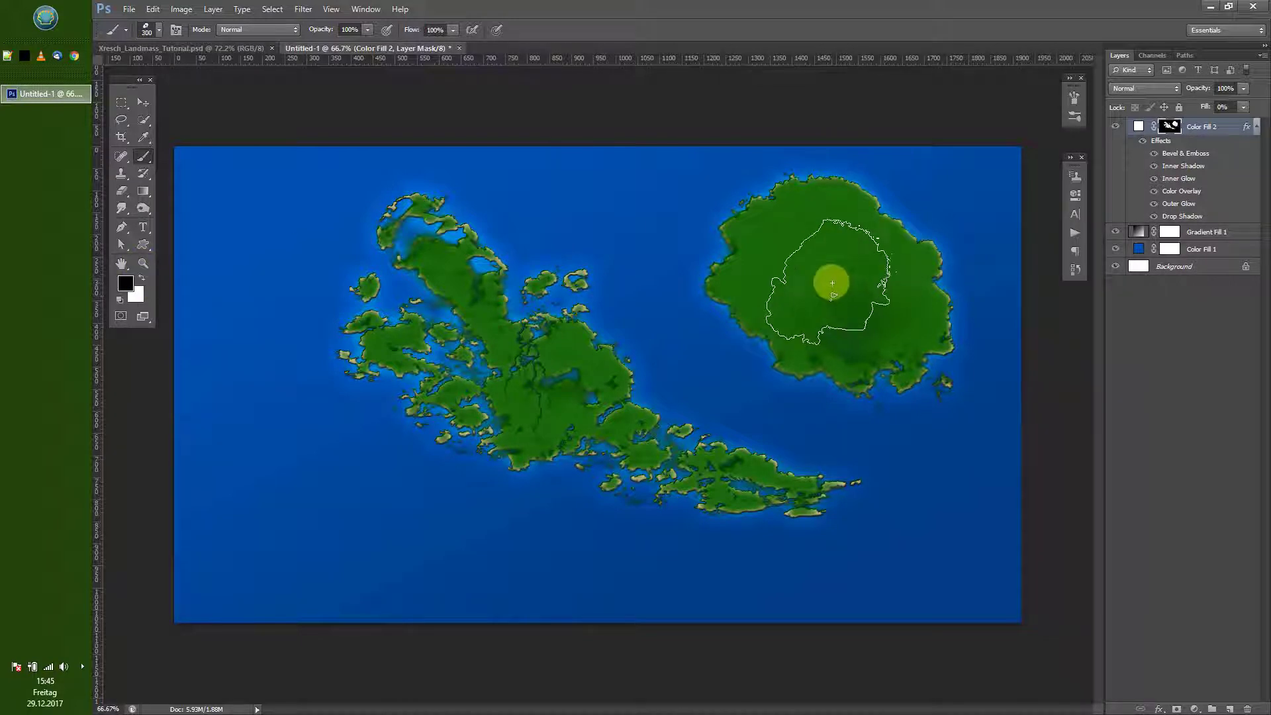
pyautogui.moveTo(836, 276); pyautogui.dragTo(828, 284)
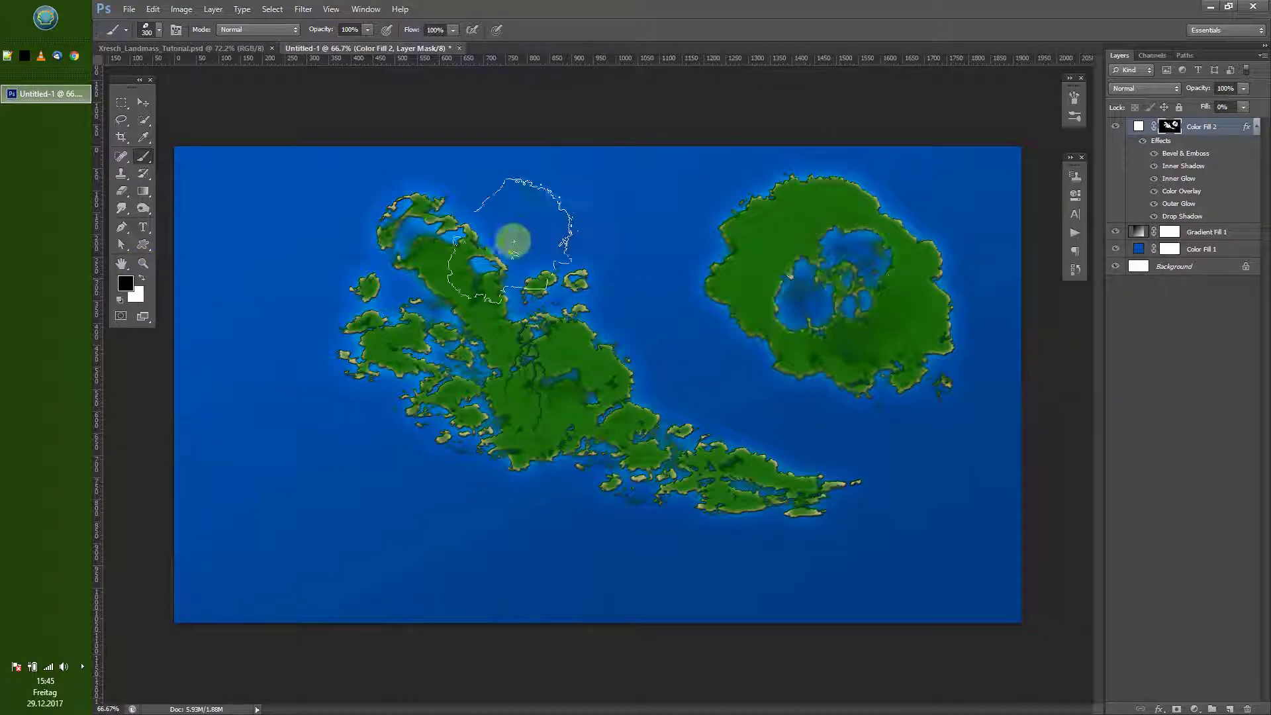